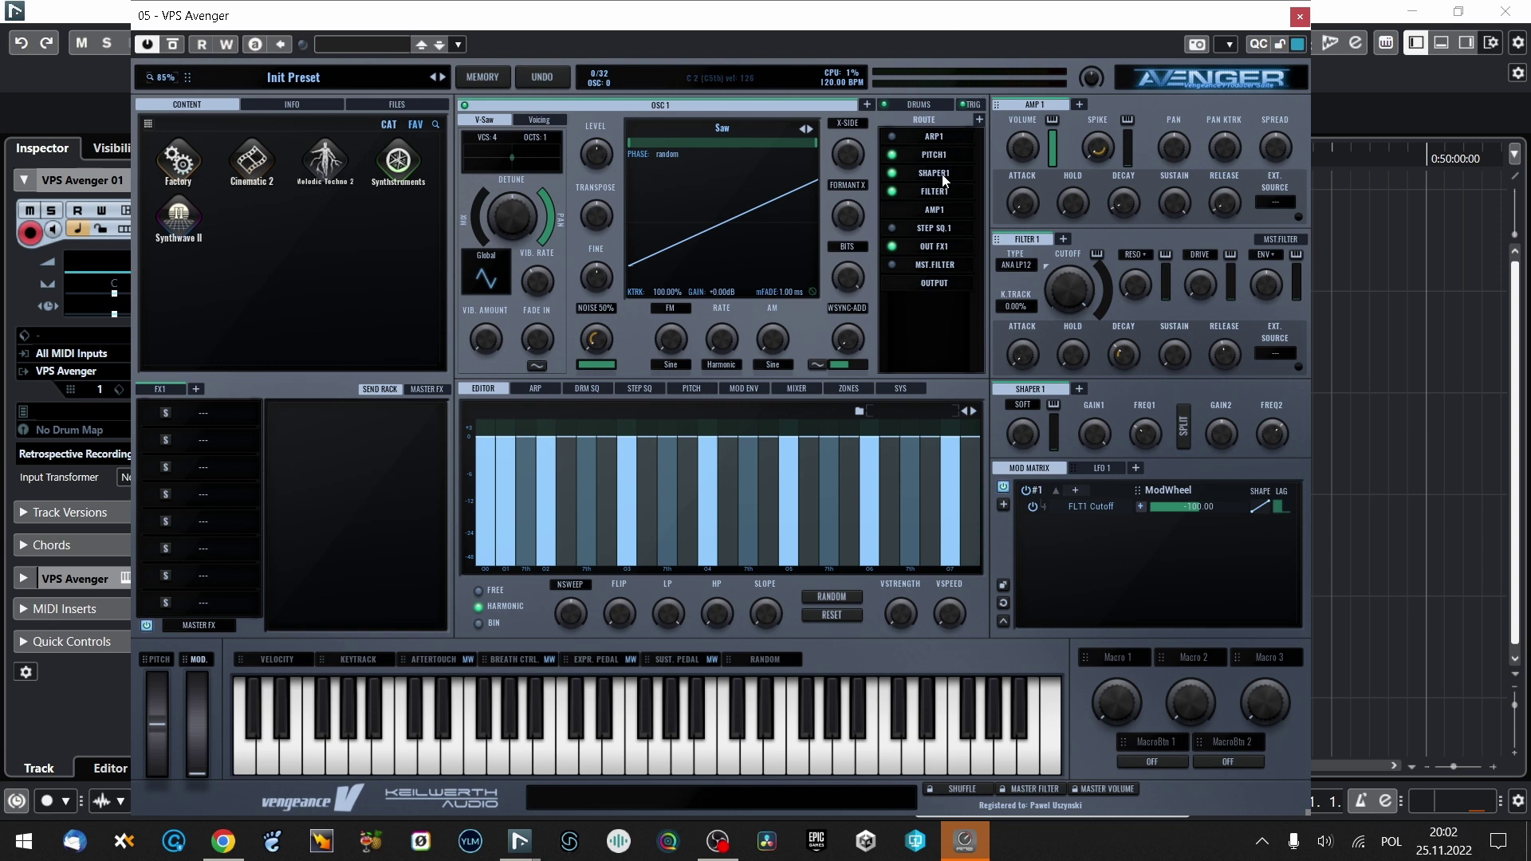
- Try moving SHAPER1 to a different position in the OSC 1 routing chain
{"action": "left_click_drag", "start_coordinate": [943, 180], "coordinate": [980, 271]}
{"action": "mouse_move", "coordinate": [964, 165]}
{"action": "left_mouse_down"}
{"action": "mouse_move", "coordinate": [946, 196]}
{"action": "mouse_move", "coordinate": [945, 168]}
{"action": "left_mouse_up"}
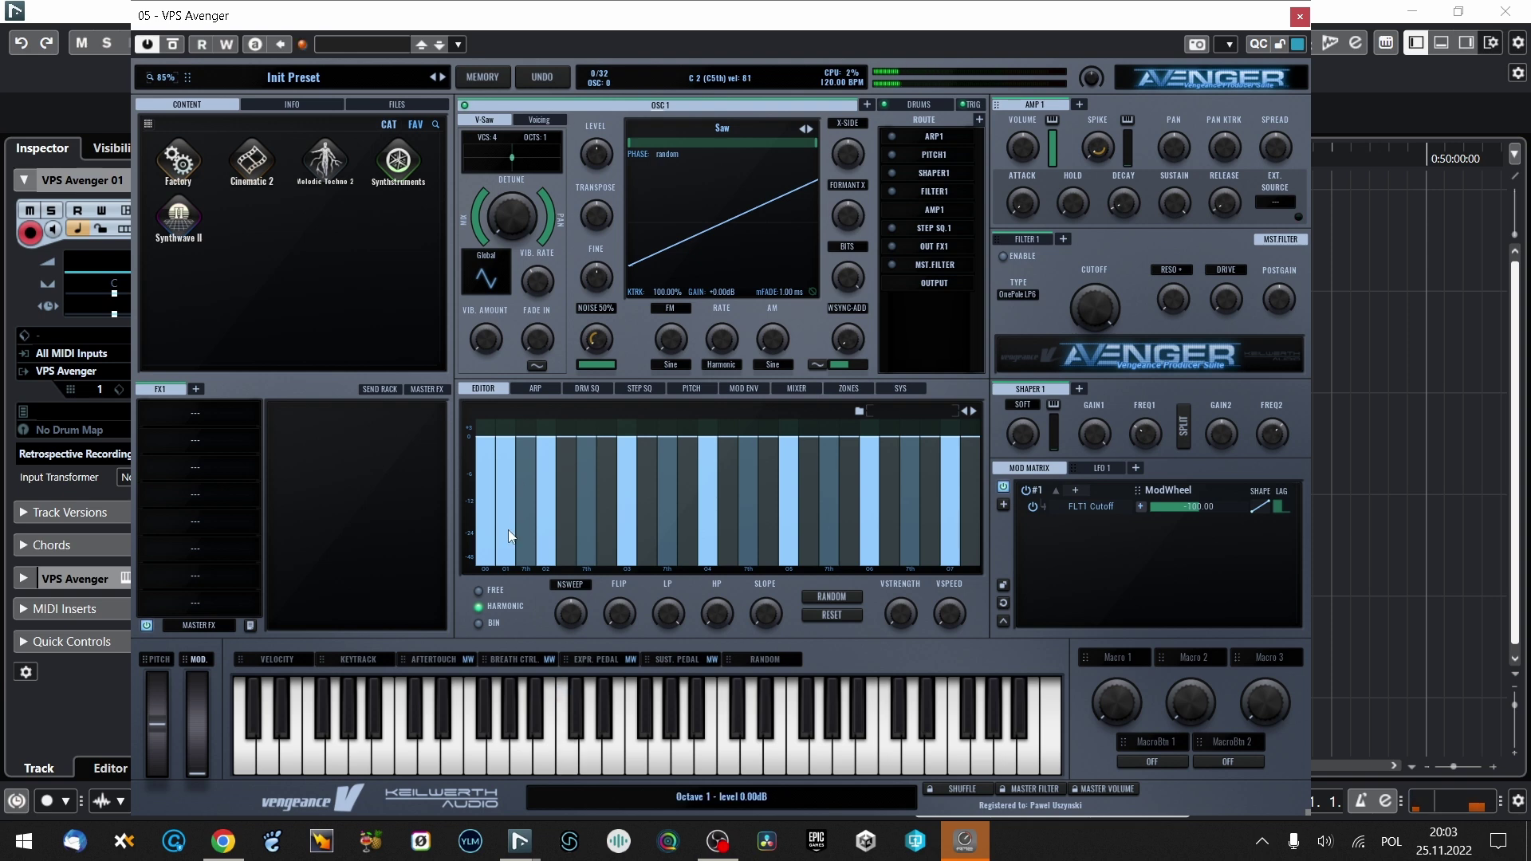
- Audition successive OSC 1 waveforms, from Square through the Acid, FT Wave and Drive shapes, and settle on Classic1
{"action": "left_click", "coordinate": [808, 131]}
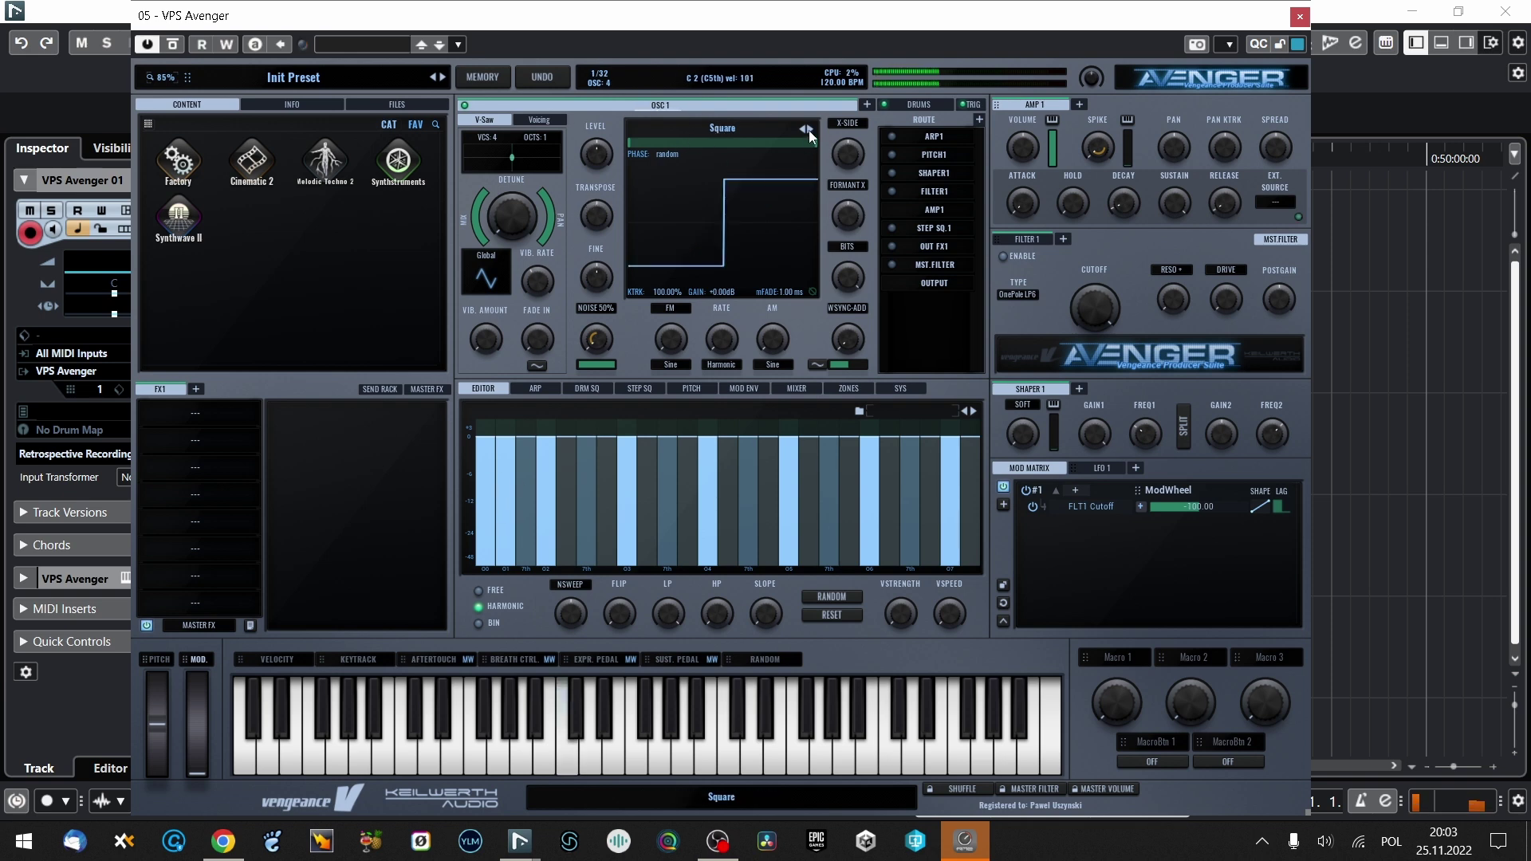
{"action": "left_click", "coordinate": [808, 130]}
{"action": "left_click", "coordinate": [808, 131]}
{"action": "left_click", "coordinate": [808, 131]}
{"action": "left_click", "coordinate": [809, 131]}
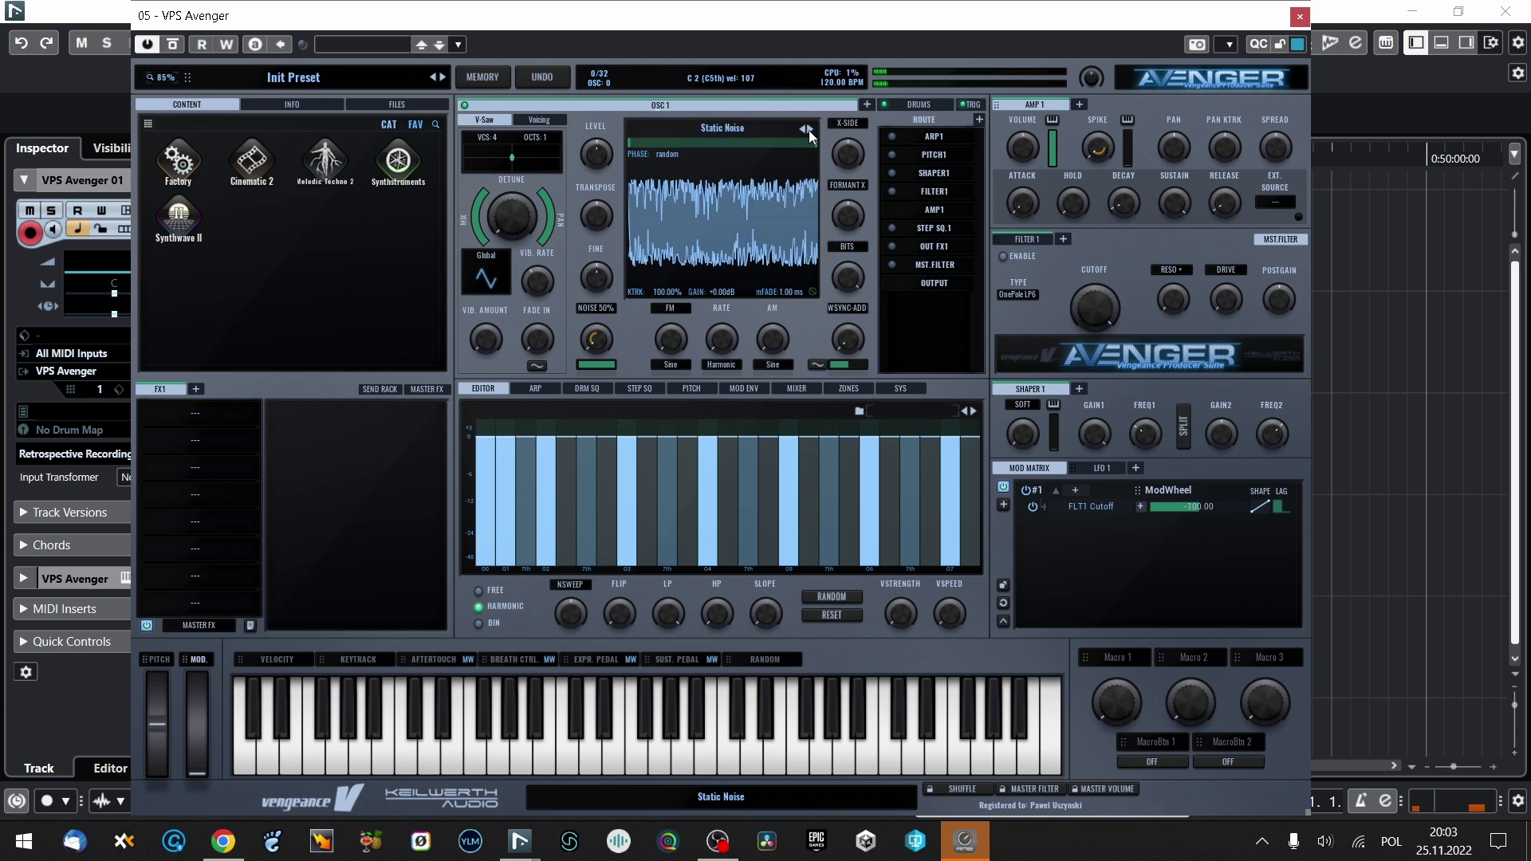
{"action": "left_click", "coordinate": [808, 131]}
{"action": "left_click", "coordinate": [808, 131]}
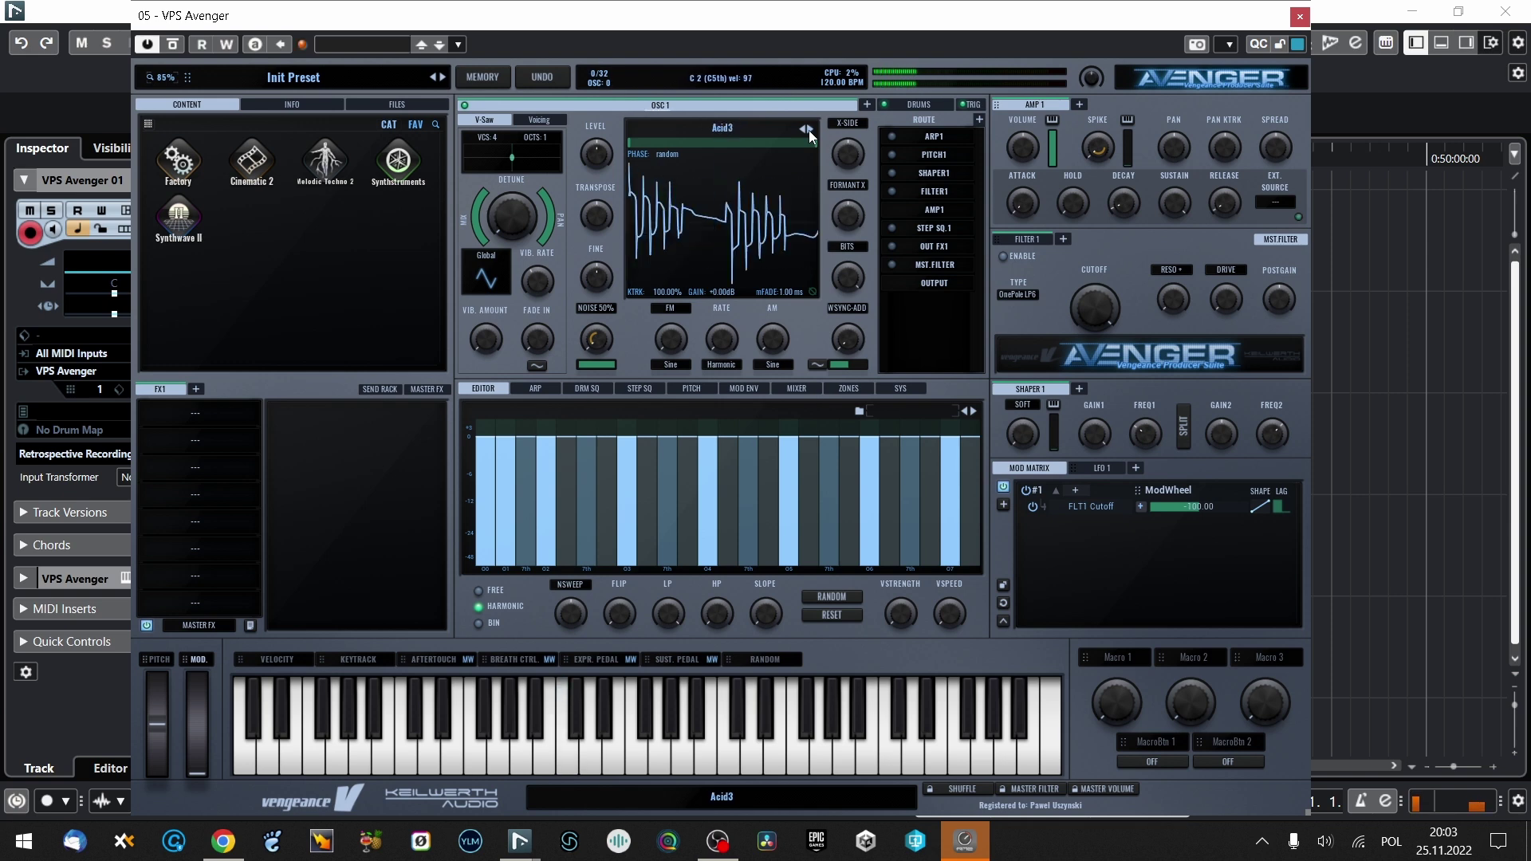
{"action": "left_click", "coordinate": [809, 131]}
{"action": "left_click", "coordinate": [809, 130]}
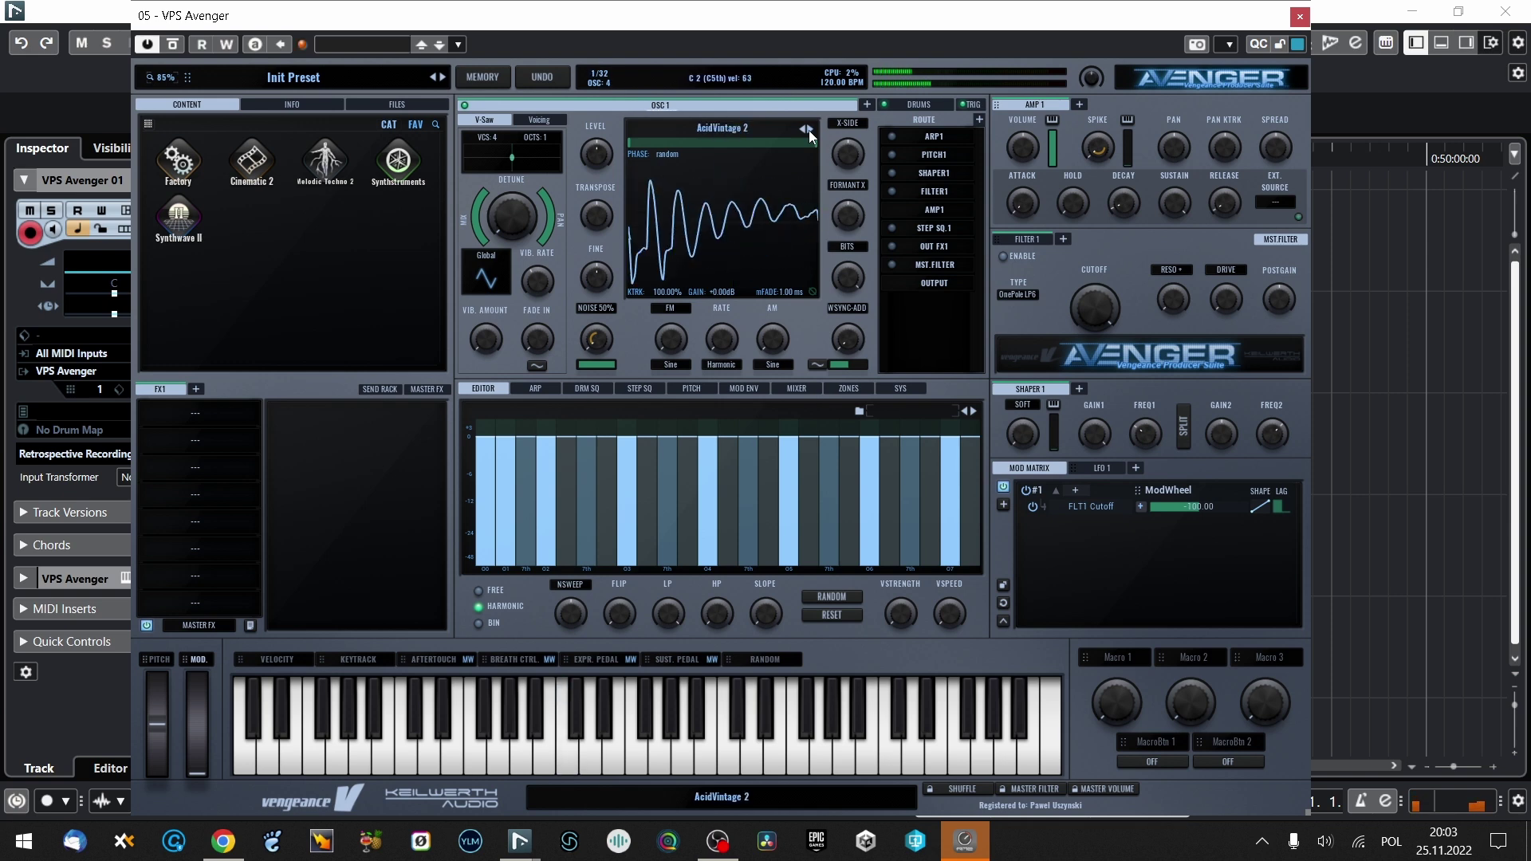
{"action": "left_click", "coordinate": [809, 131]}
{"action": "left_click", "coordinate": [811, 126]}
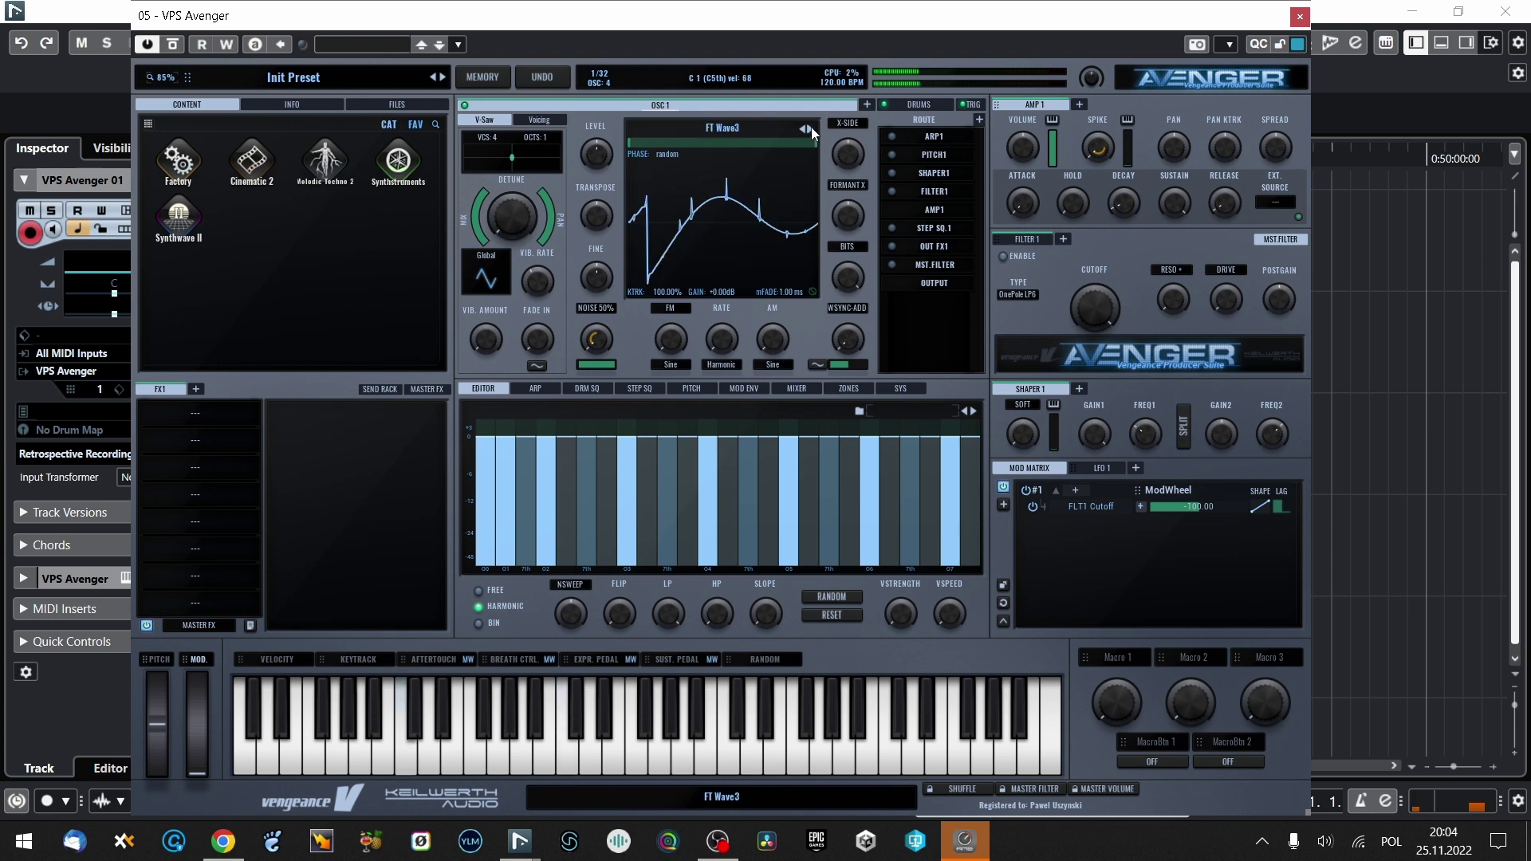
{"action": "left_click", "coordinate": [811, 127]}
{"action": "left_click", "coordinate": [808, 130]}
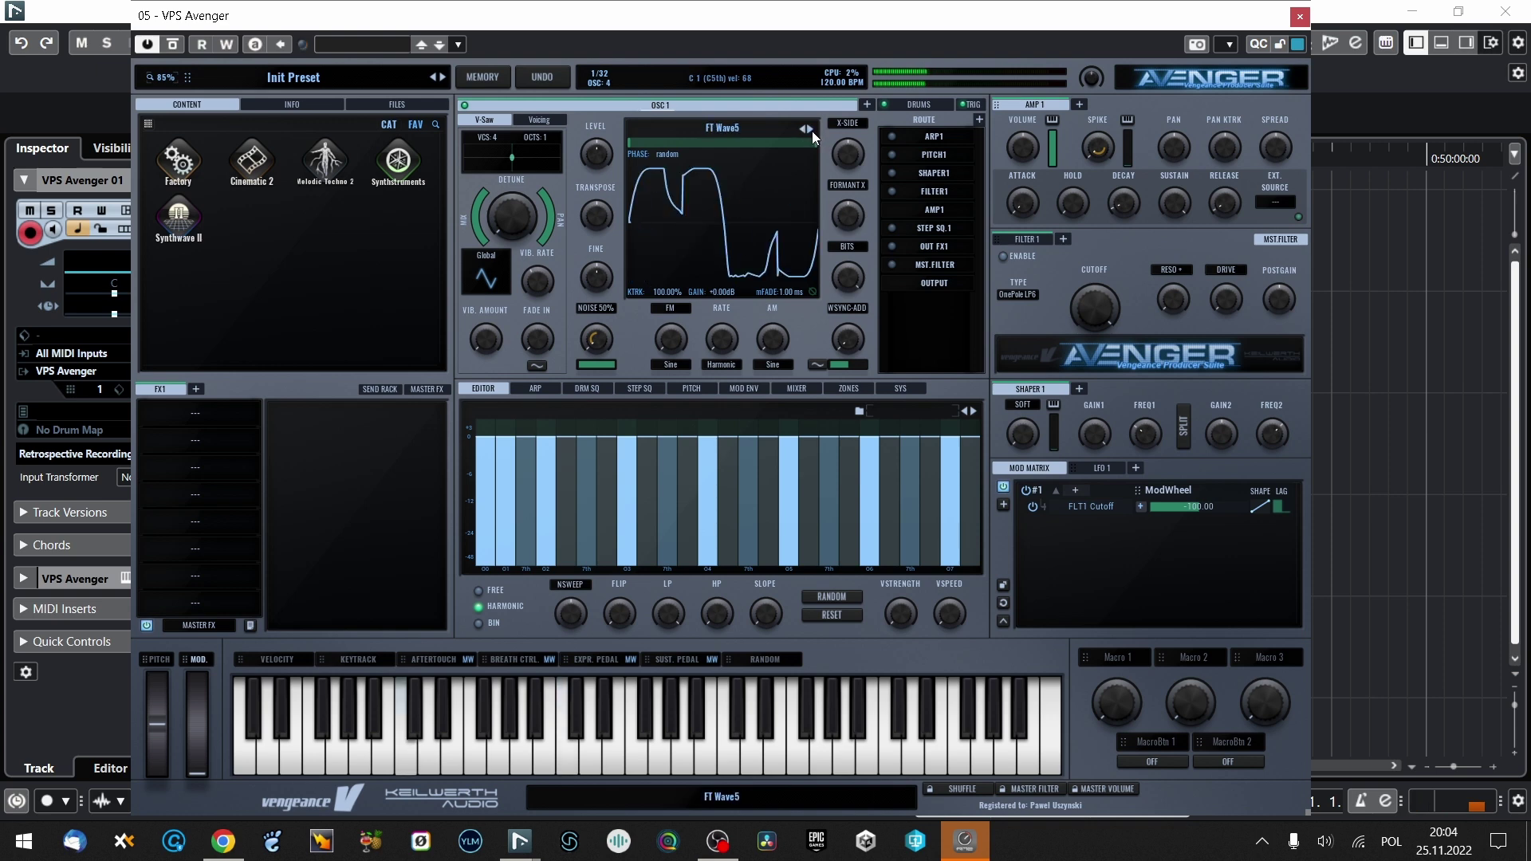
{"action": "left_click", "coordinate": [804, 129]}
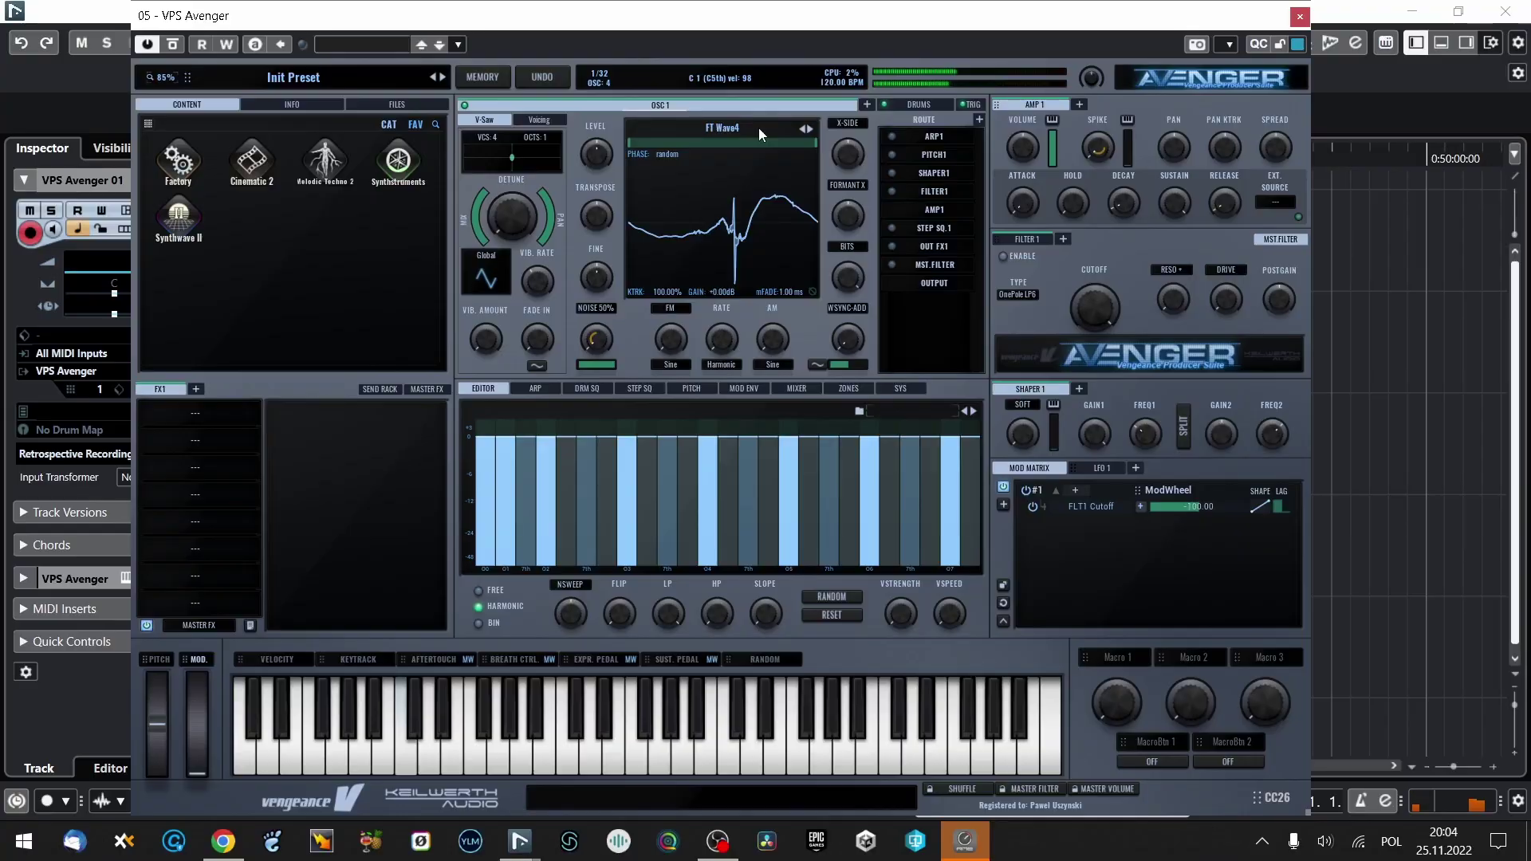
{"action": "scroll", "coordinate": [758, 128], "scroll_direction": "up", "scroll_amount": 3}
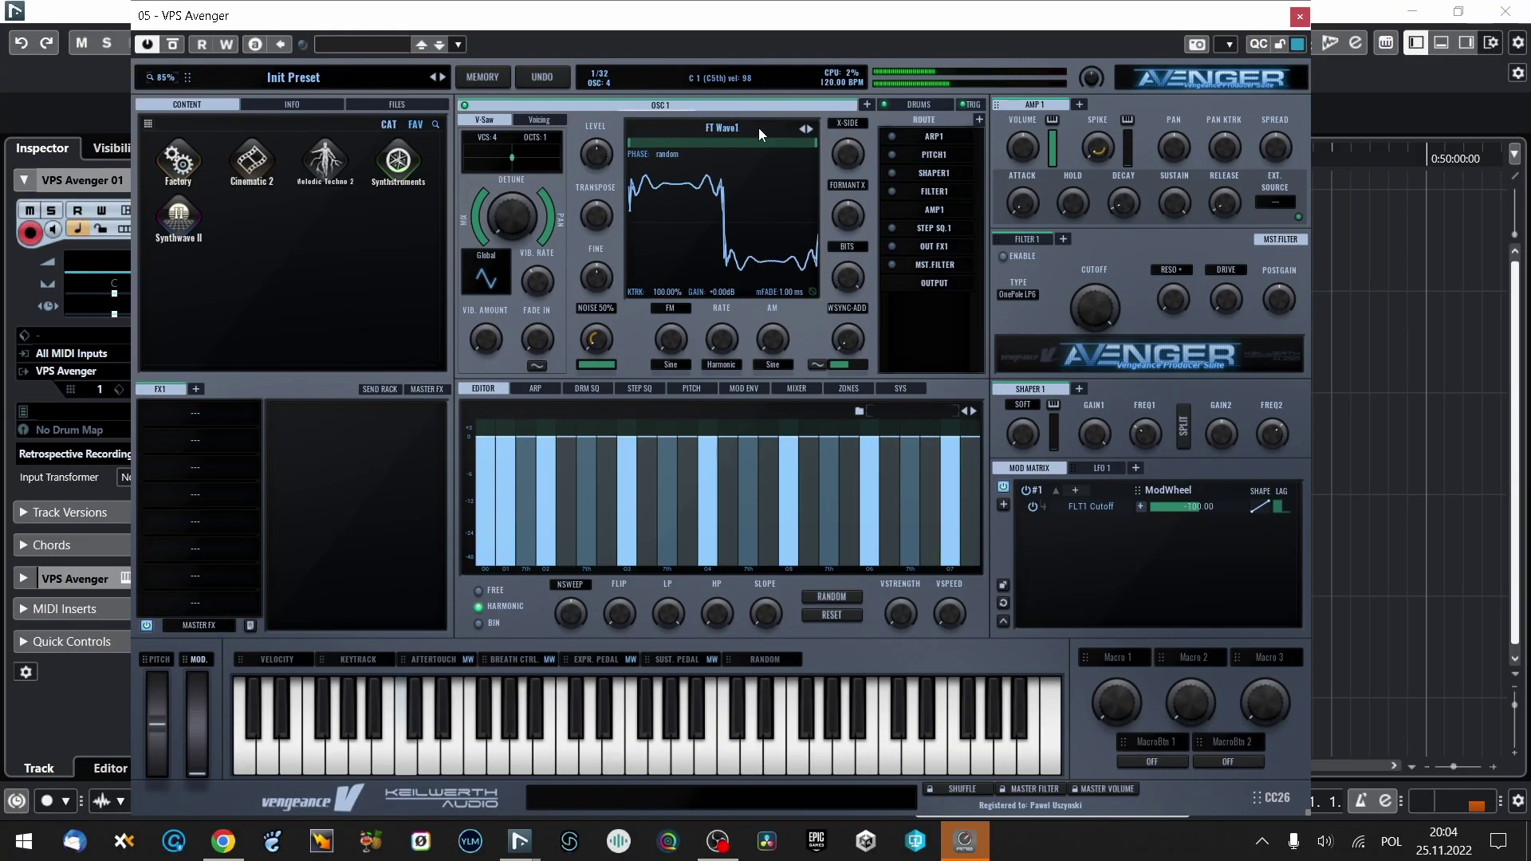
{"action": "scroll", "coordinate": [758, 128], "scroll_direction": "up", "scroll_amount": 3}
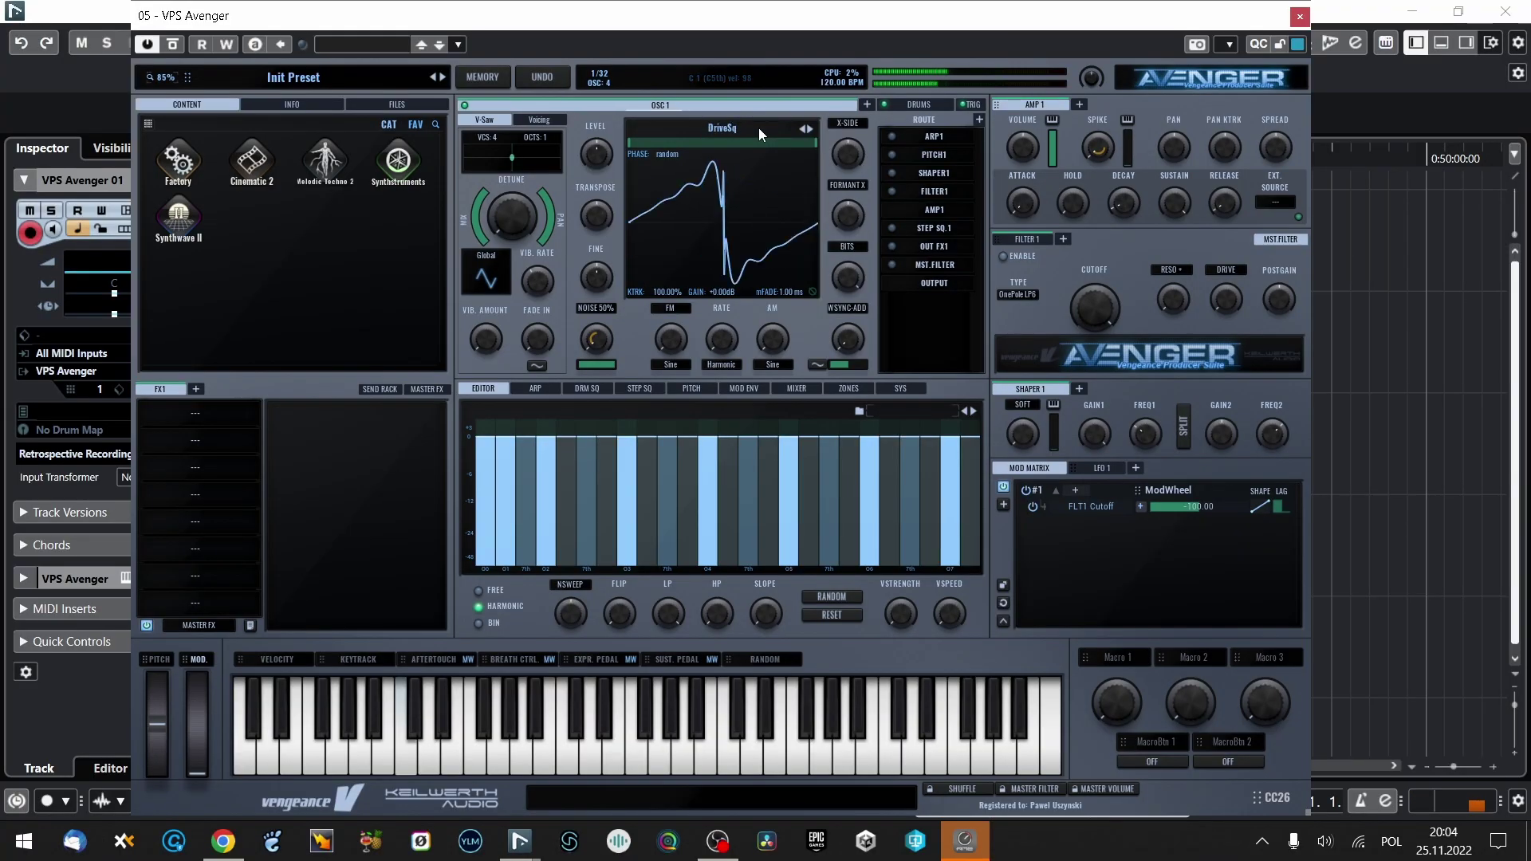
{"action": "scroll", "coordinate": [758, 128], "scroll_direction": "up", "scroll_amount": 3}
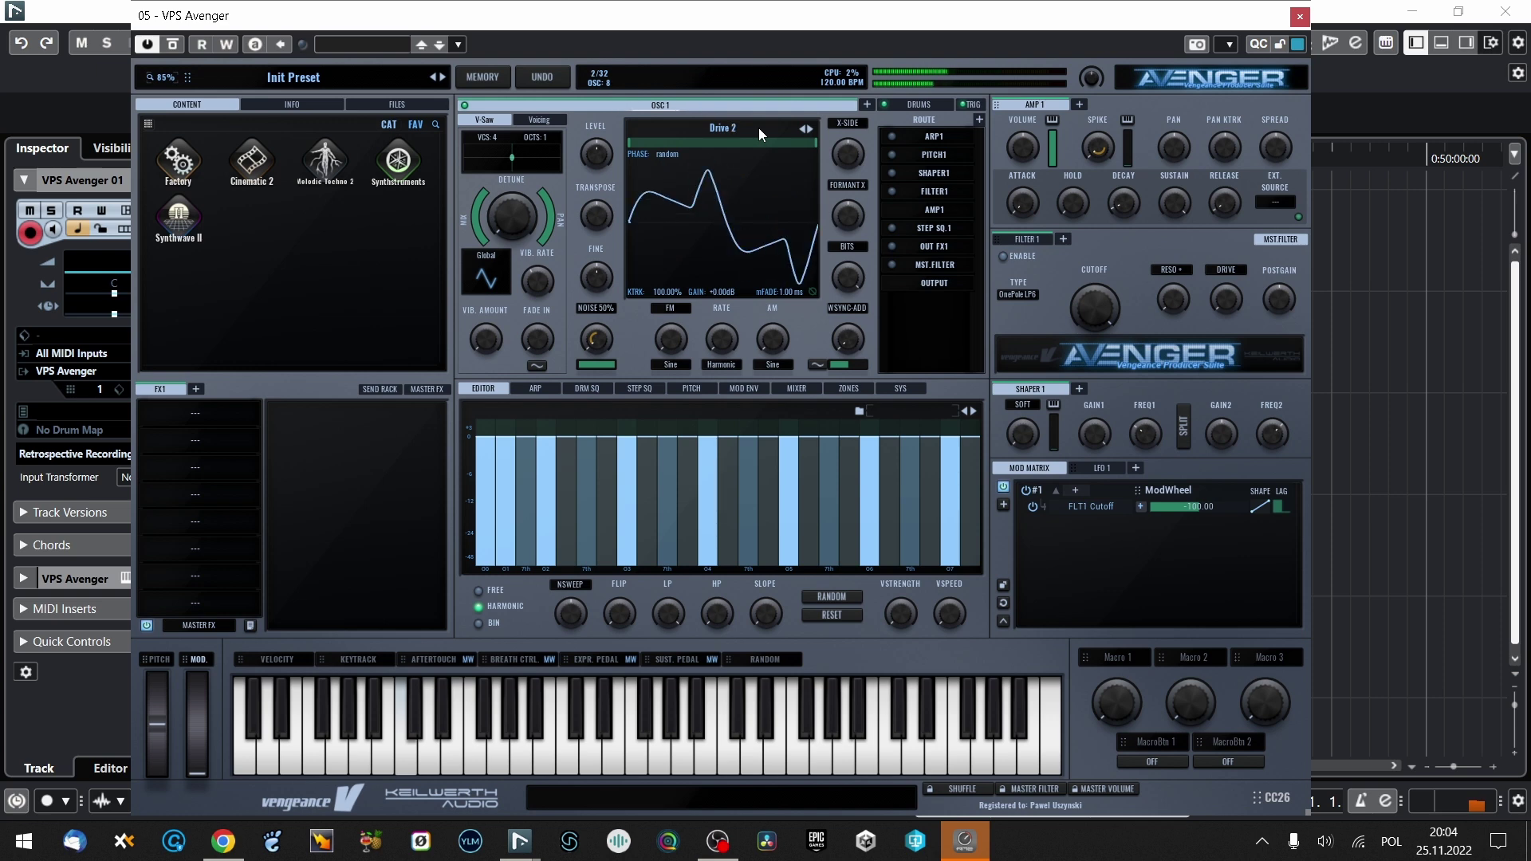
{"action": "scroll", "coordinate": [759, 127], "scroll_direction": "up", "scroll_amount": 2}
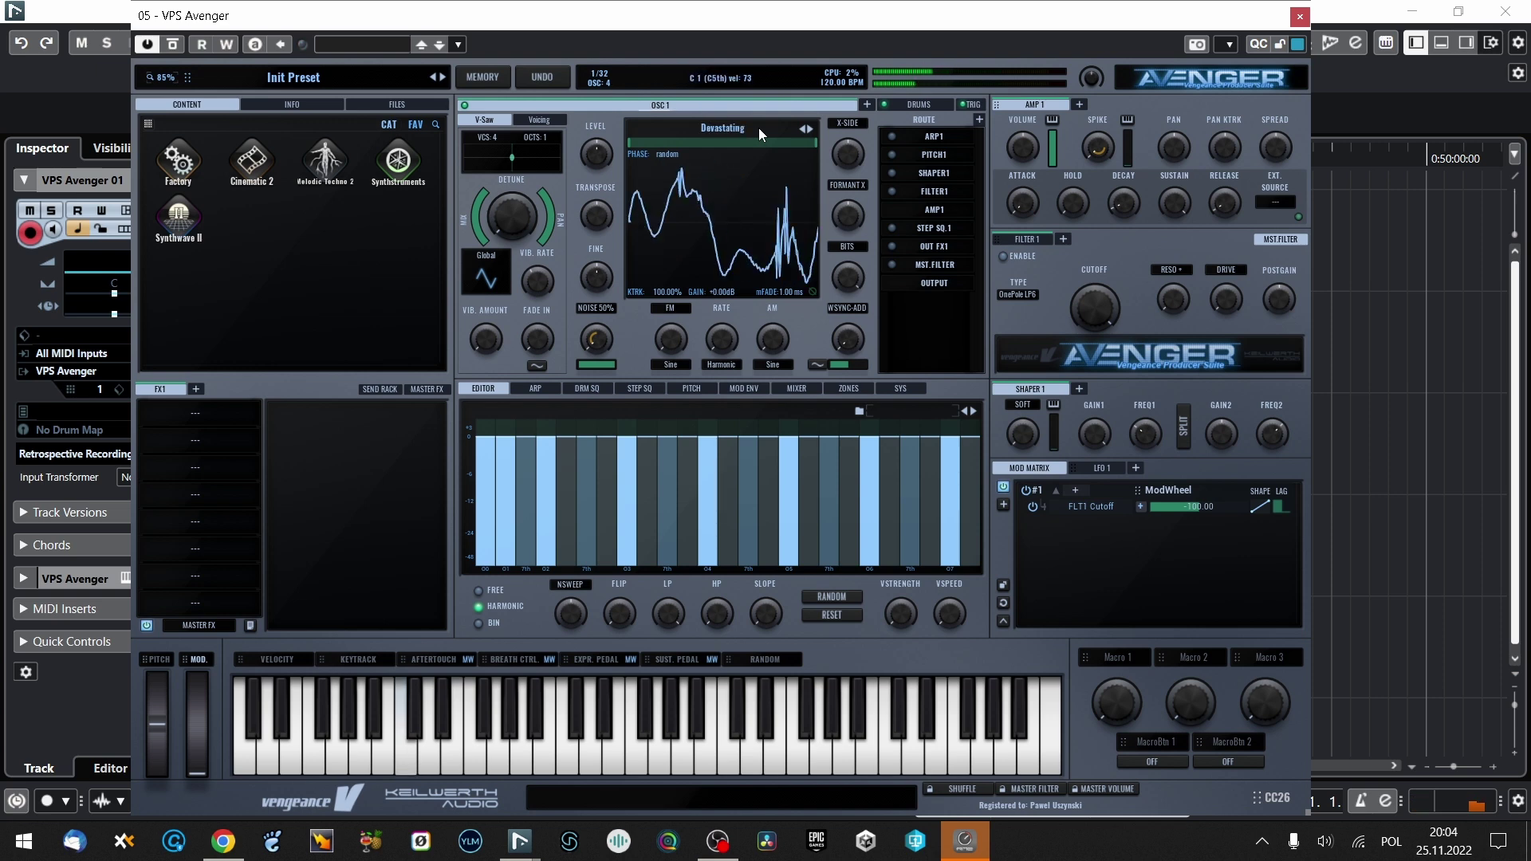
{"action": "scroll", "coordinate": [758, 128], "scroll_direction": "down", "scroll_amount": 2}
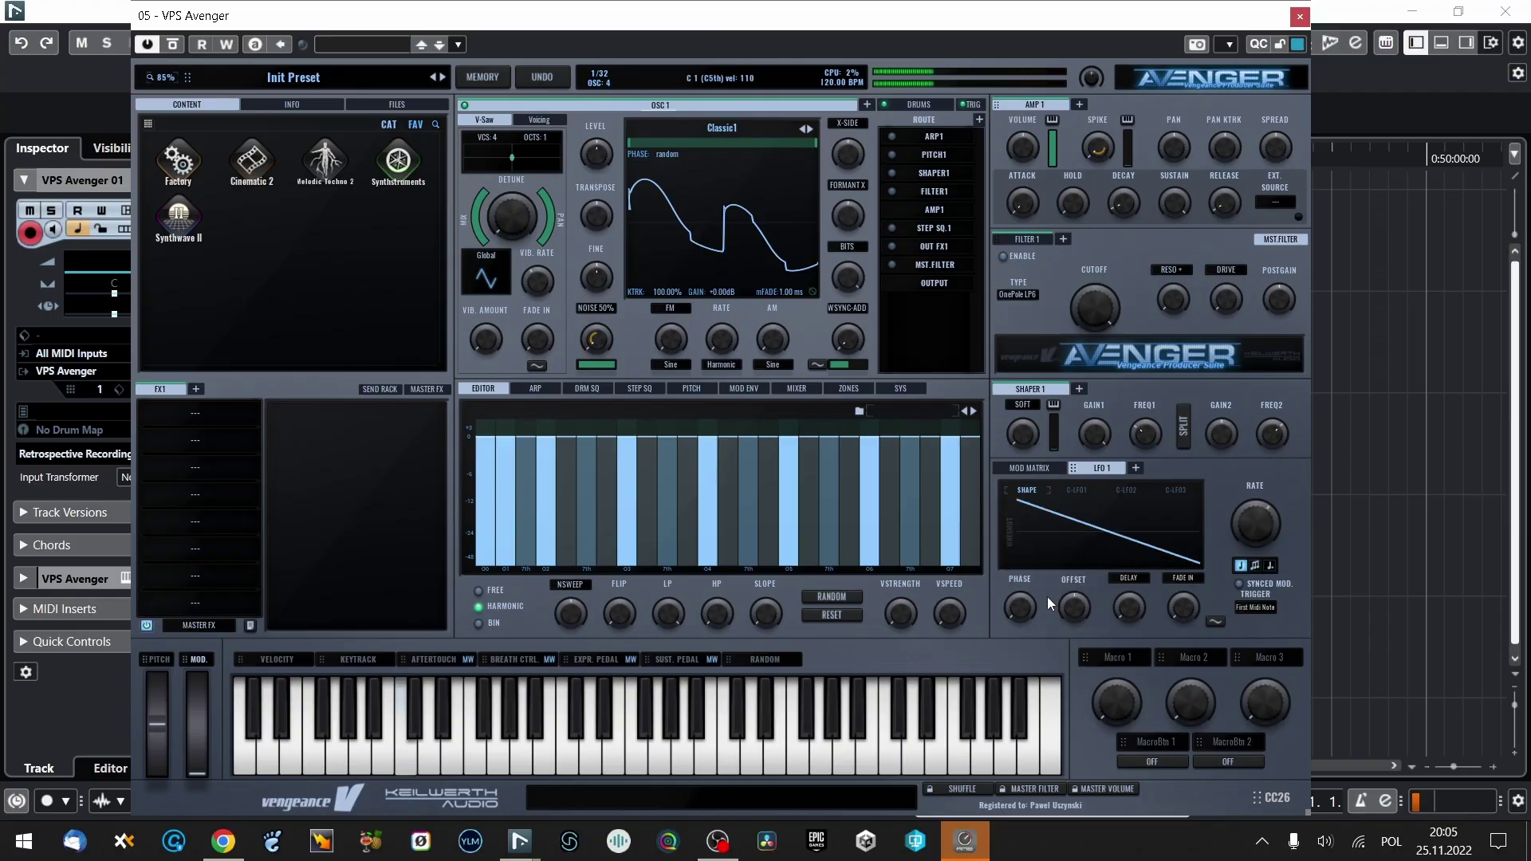
- Enable Filter 1 in the OSC 1 route, set it to the ANA LP24 low-pass type and adjust its cutoff
{"action": "left_click", "coordinate": [1018, 257]}
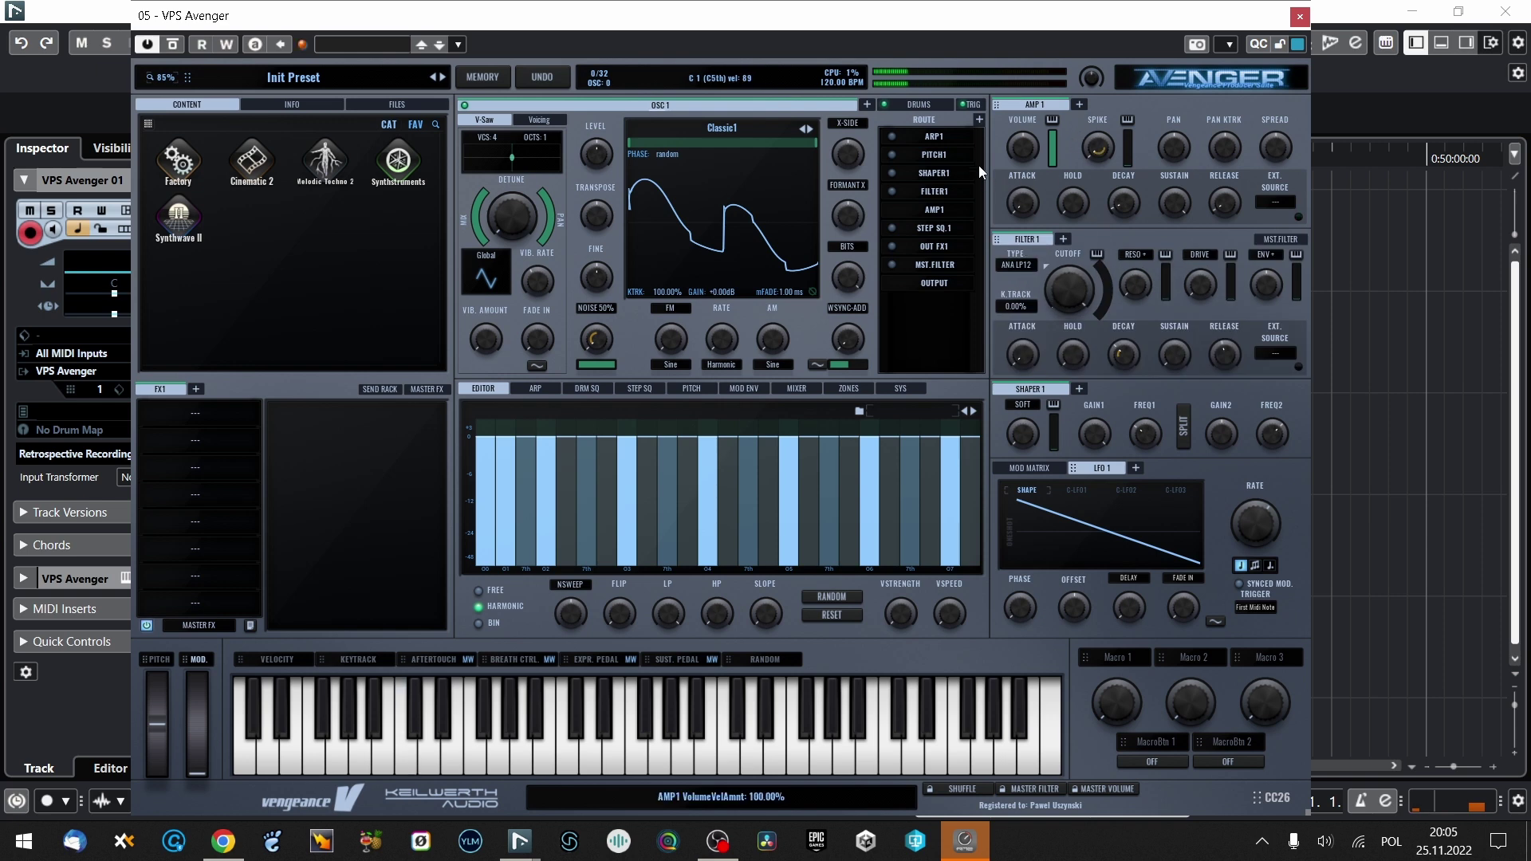
{"action": "left_click", "coordinate": [891, 192]}
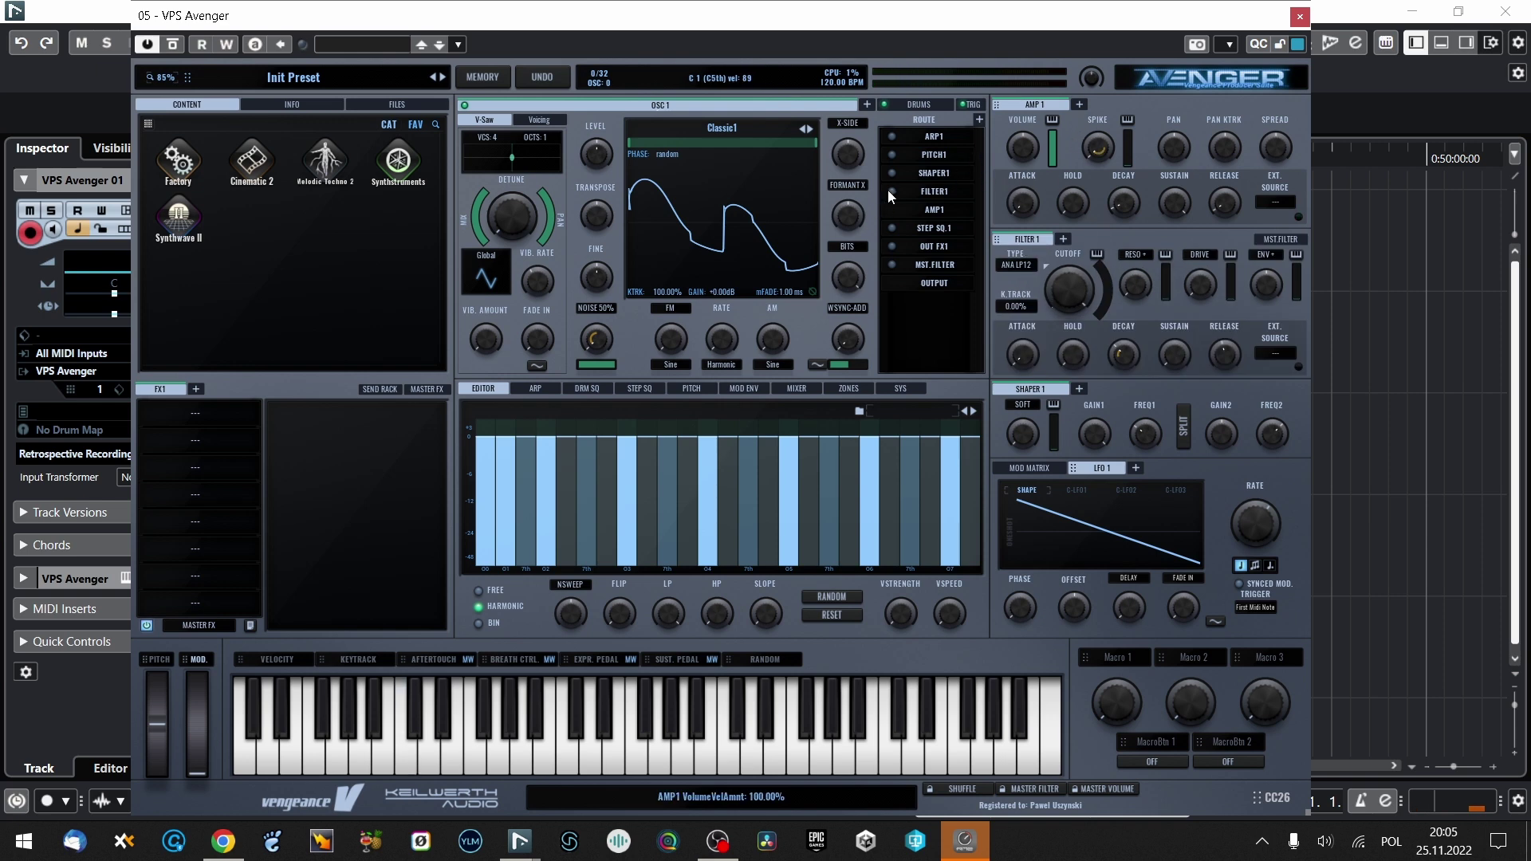
{"action": "left_click", "coordinate": [1027, 270]}
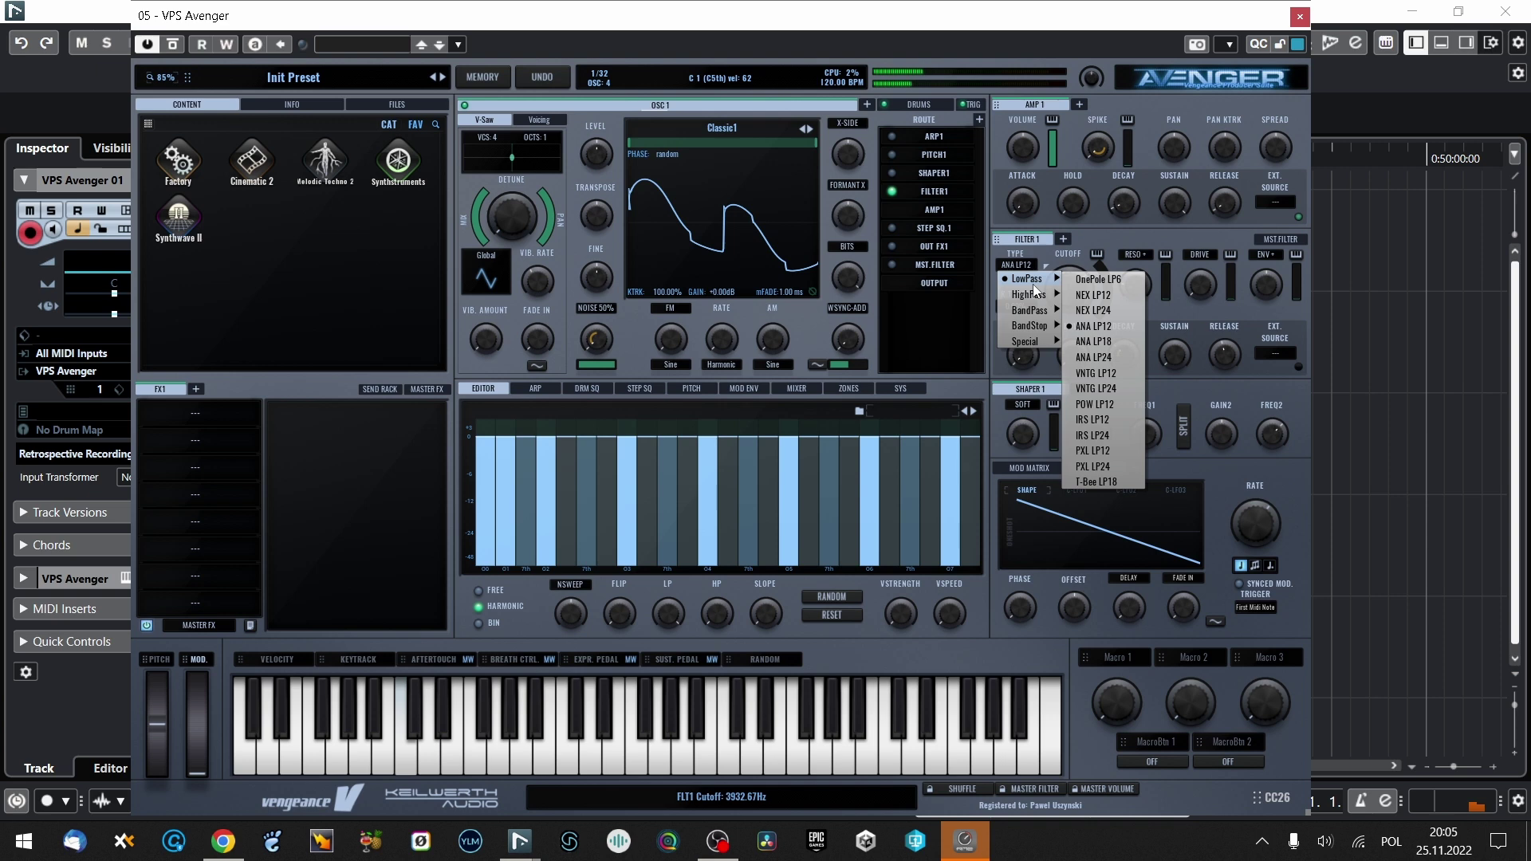
{"action": "left_click", "coordinate": [1108, 359]}
{"action": "left_click_drag", "start_coordinate": [1074, 257], "coordinate": [1076, 305]}
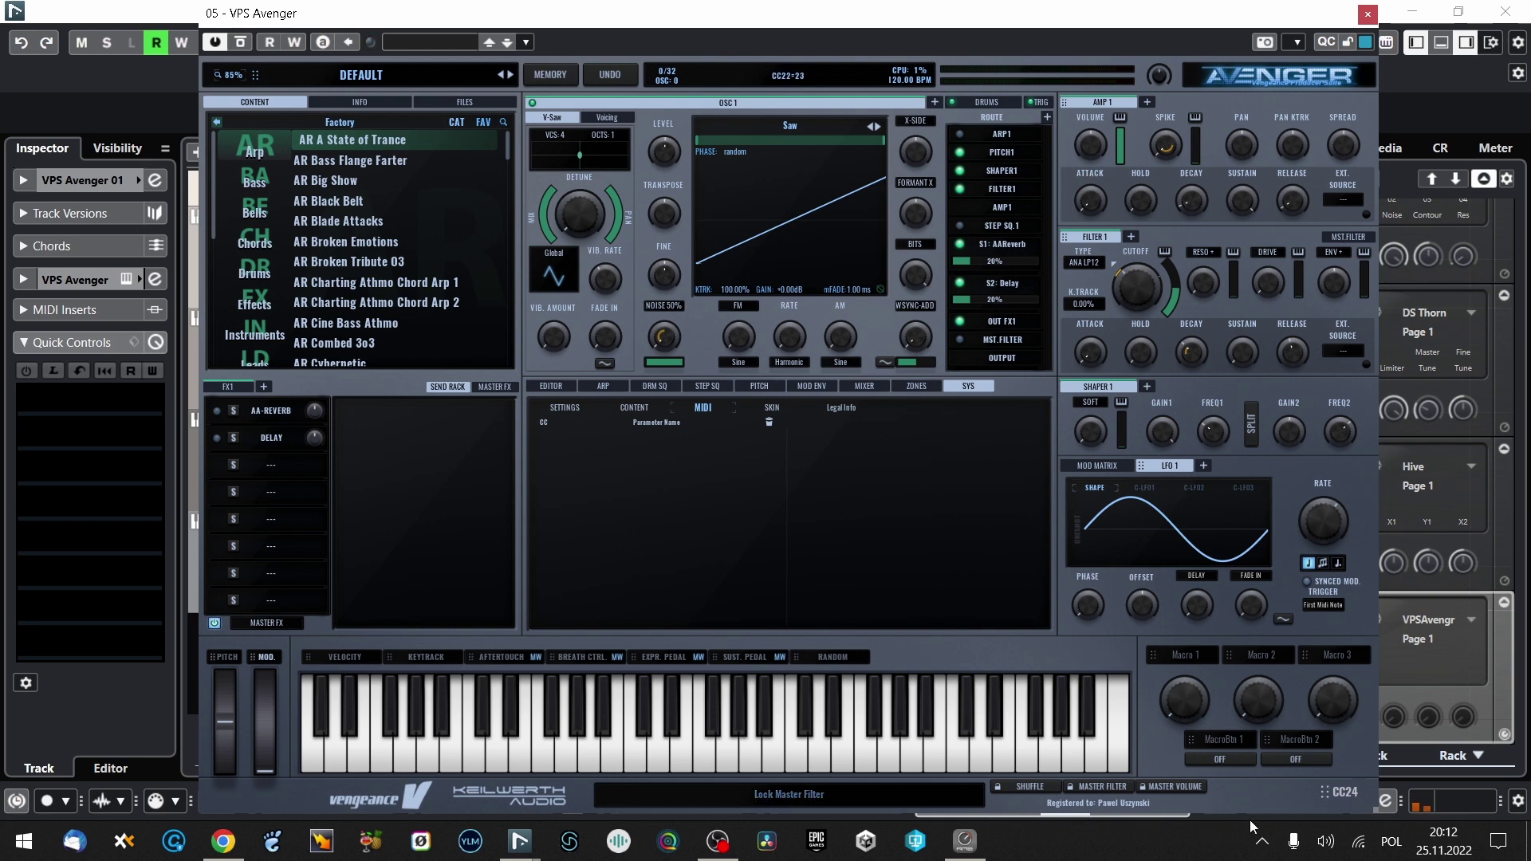
- Assign MIDI controller CC22 to the Filter 1 cutoff
{"action": "left_click_drag", "start_coordinate": [1338, 792], "coordinate": [1129, 270]}
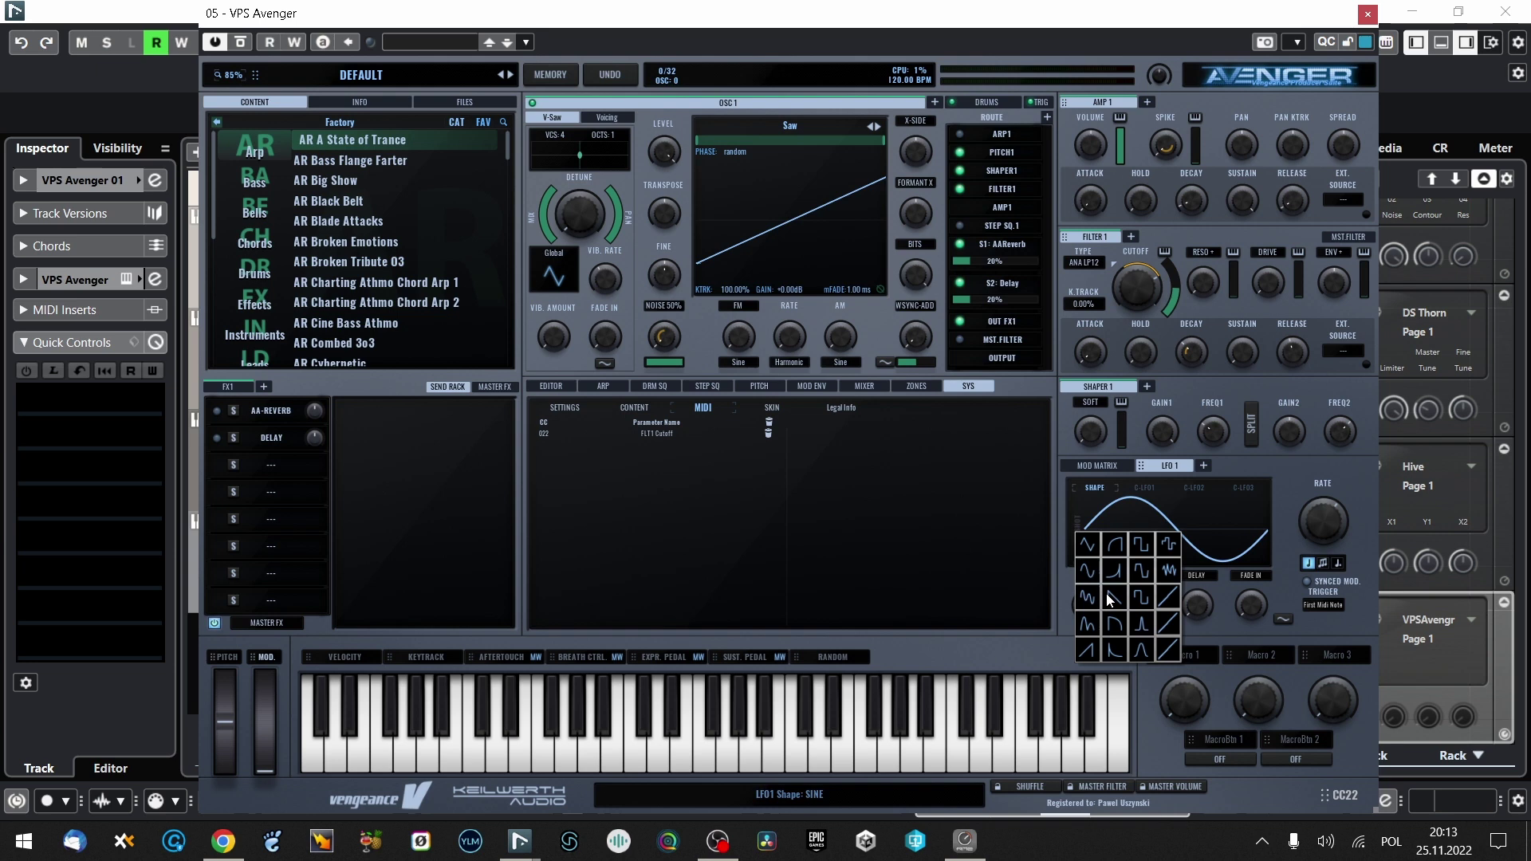
- Add a second LFO alongside the ramp-down LFO 1 and adjust the Filter 1 cutoff
{"action": "left_click", "coordinate": [1203, 467]}
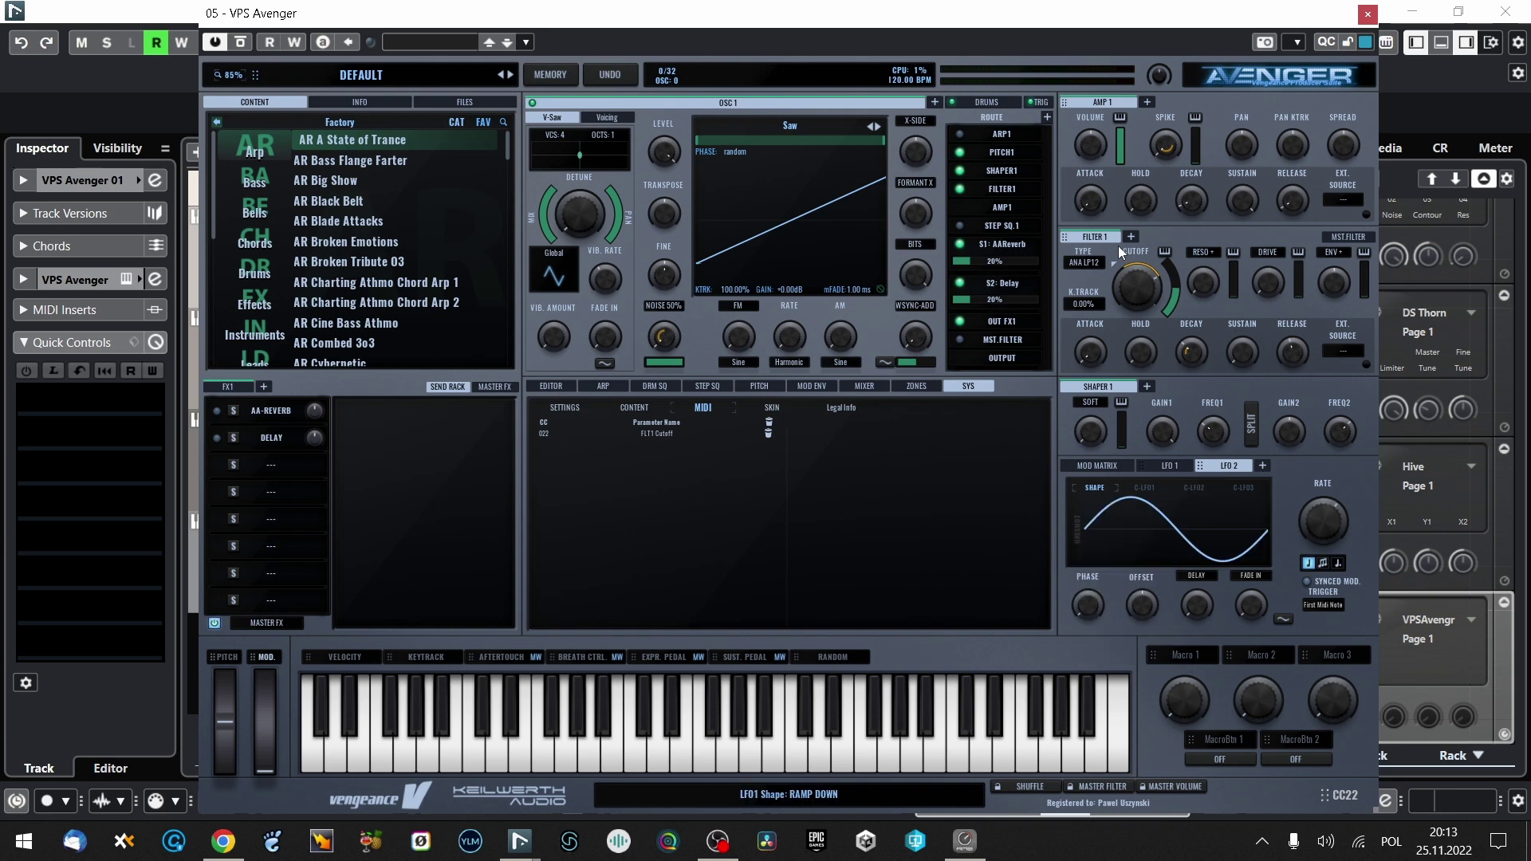
{"action": "left_click", "coordinate": [1178, 465]}
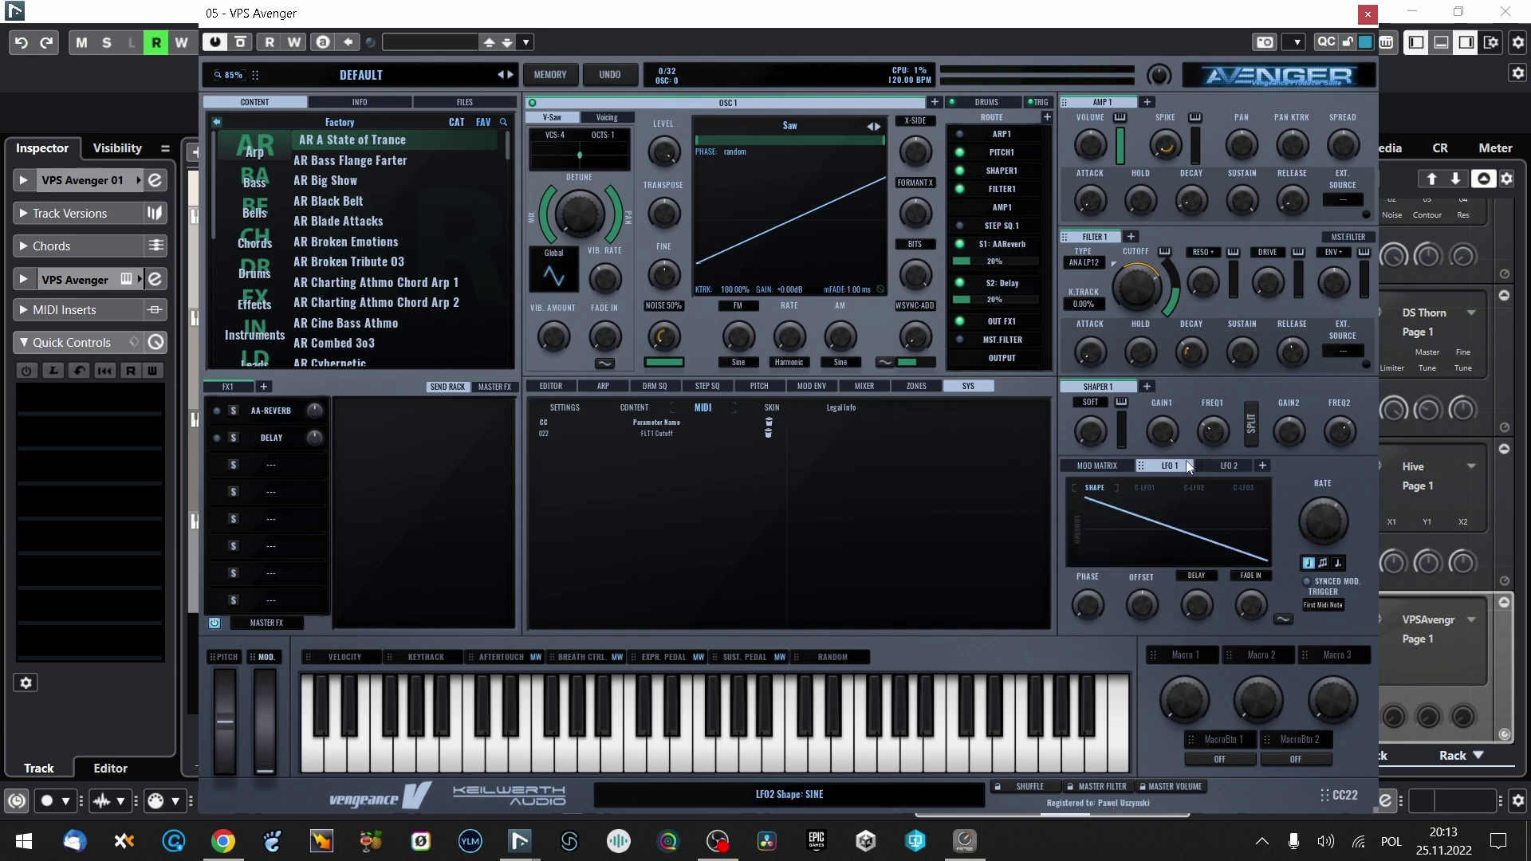
{"action": "left_click_drag", "start_coordinate": [1155, 284], "coordinate": [1156, 285]}
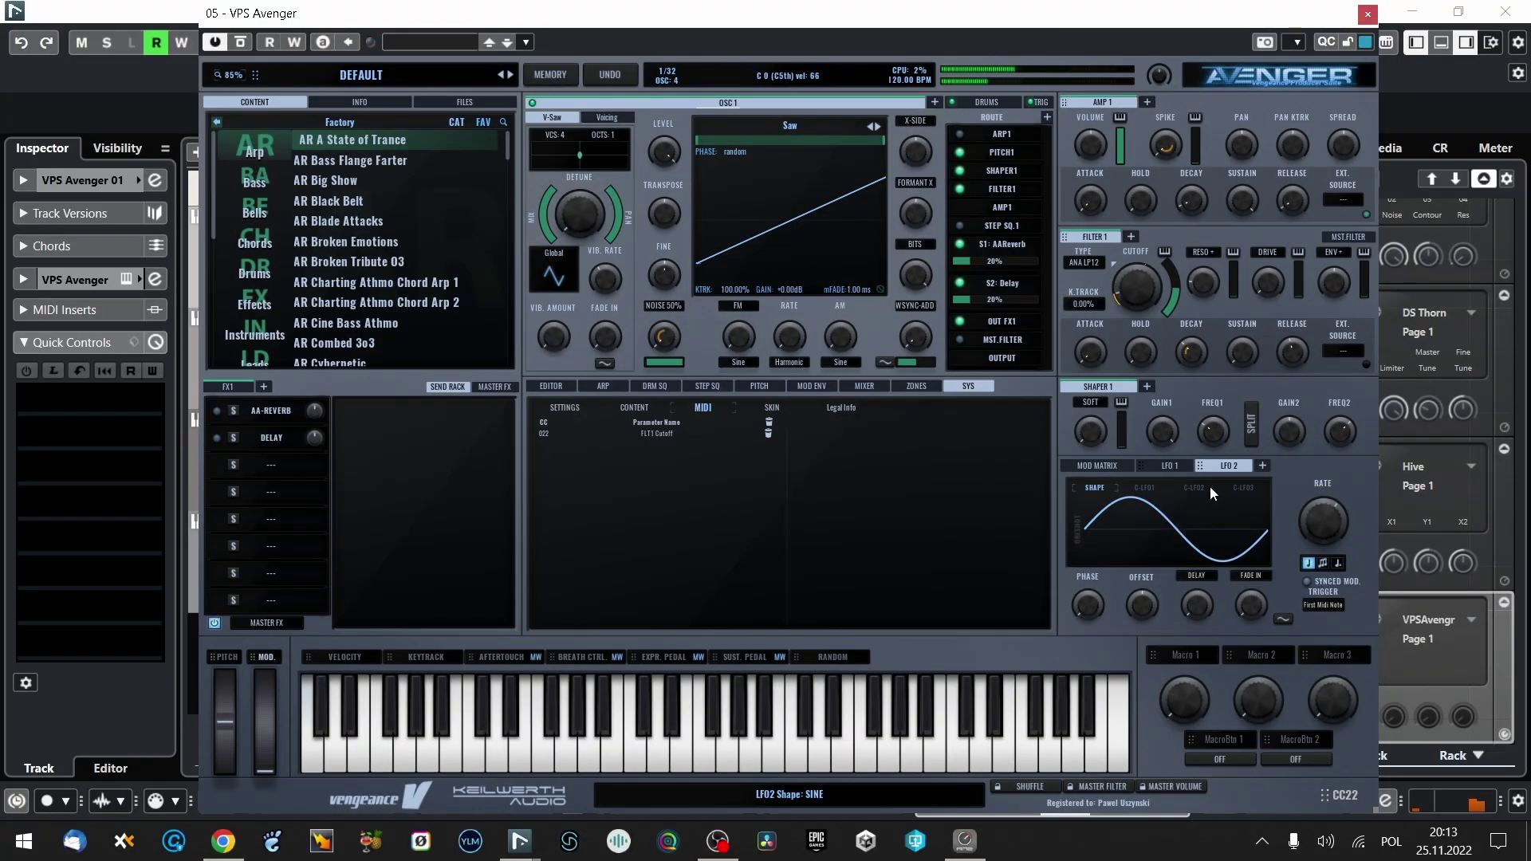
{"action": "mouse_move", "coordinate": [1145, 279]}
{"action": "left_mouse_down"}
{"action": "mouse_move", "coordinate": [1154, 237]}
{"action": "mouse_move", "coordinate": [1171, 271]}
{"action": "left_mouse_up"}
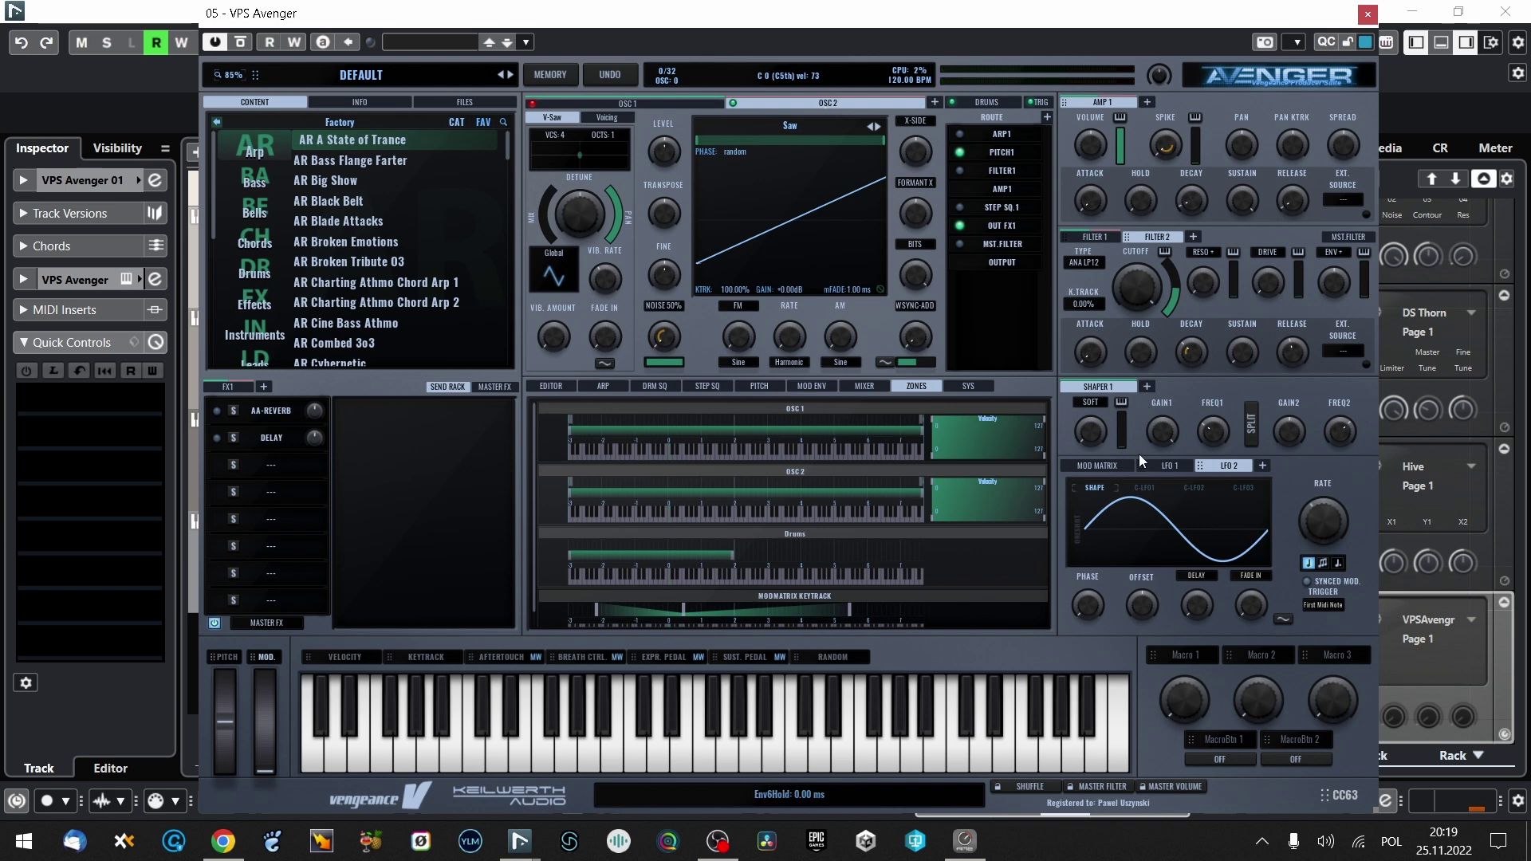
- Add a third LFO, set its shape to SQUARE and switch it to the last of the three rate modes
{"action": "left_click", "coordinate": [1262, 467]}
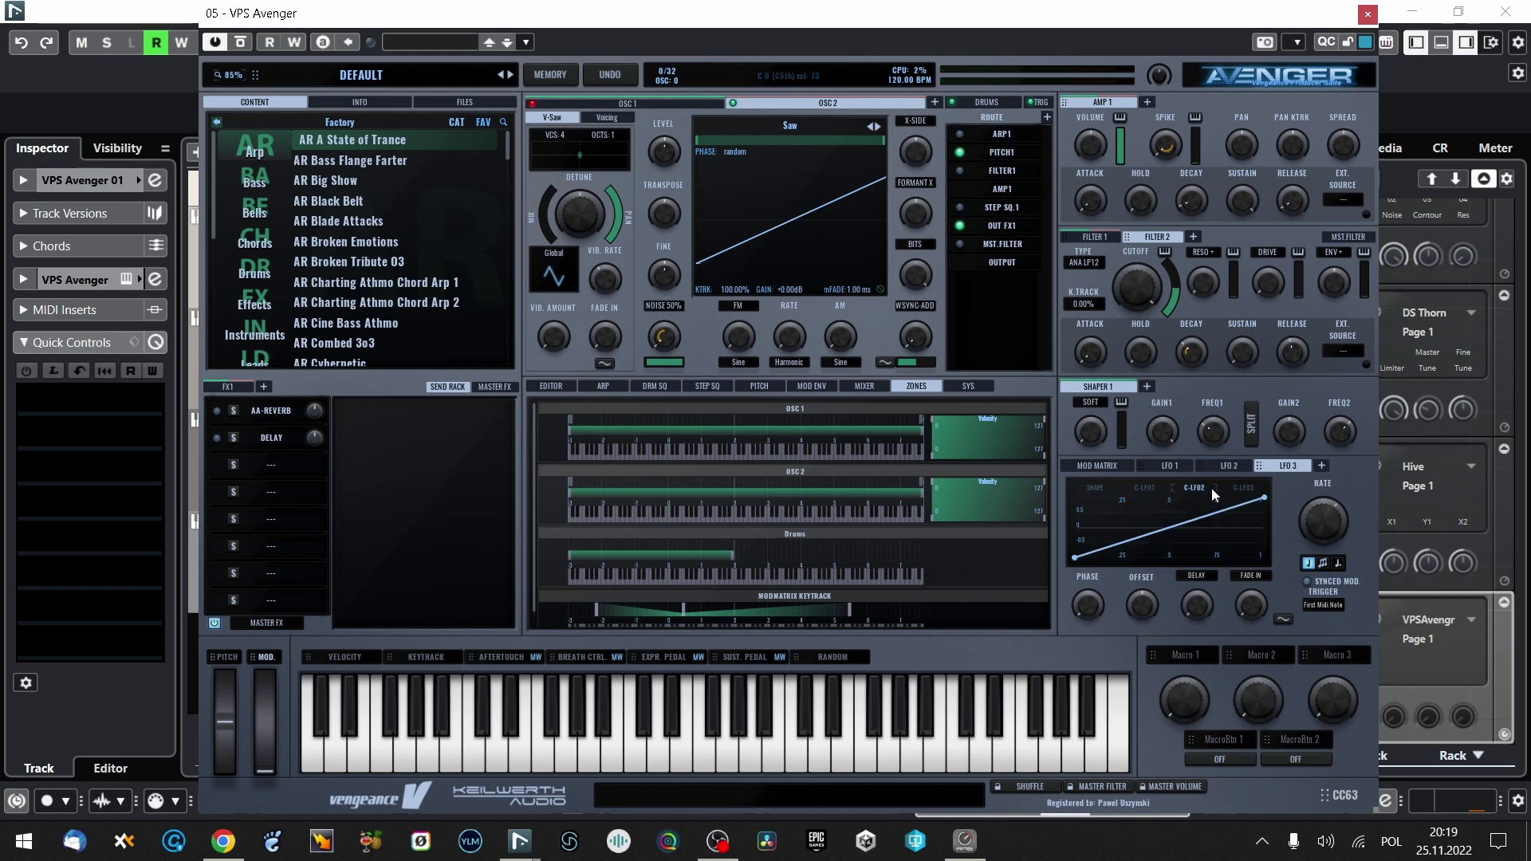
{"action": "left_click", "coordinate": [1106, 489]}
{"action": "left_click", "coordinate": [1150, 530]}
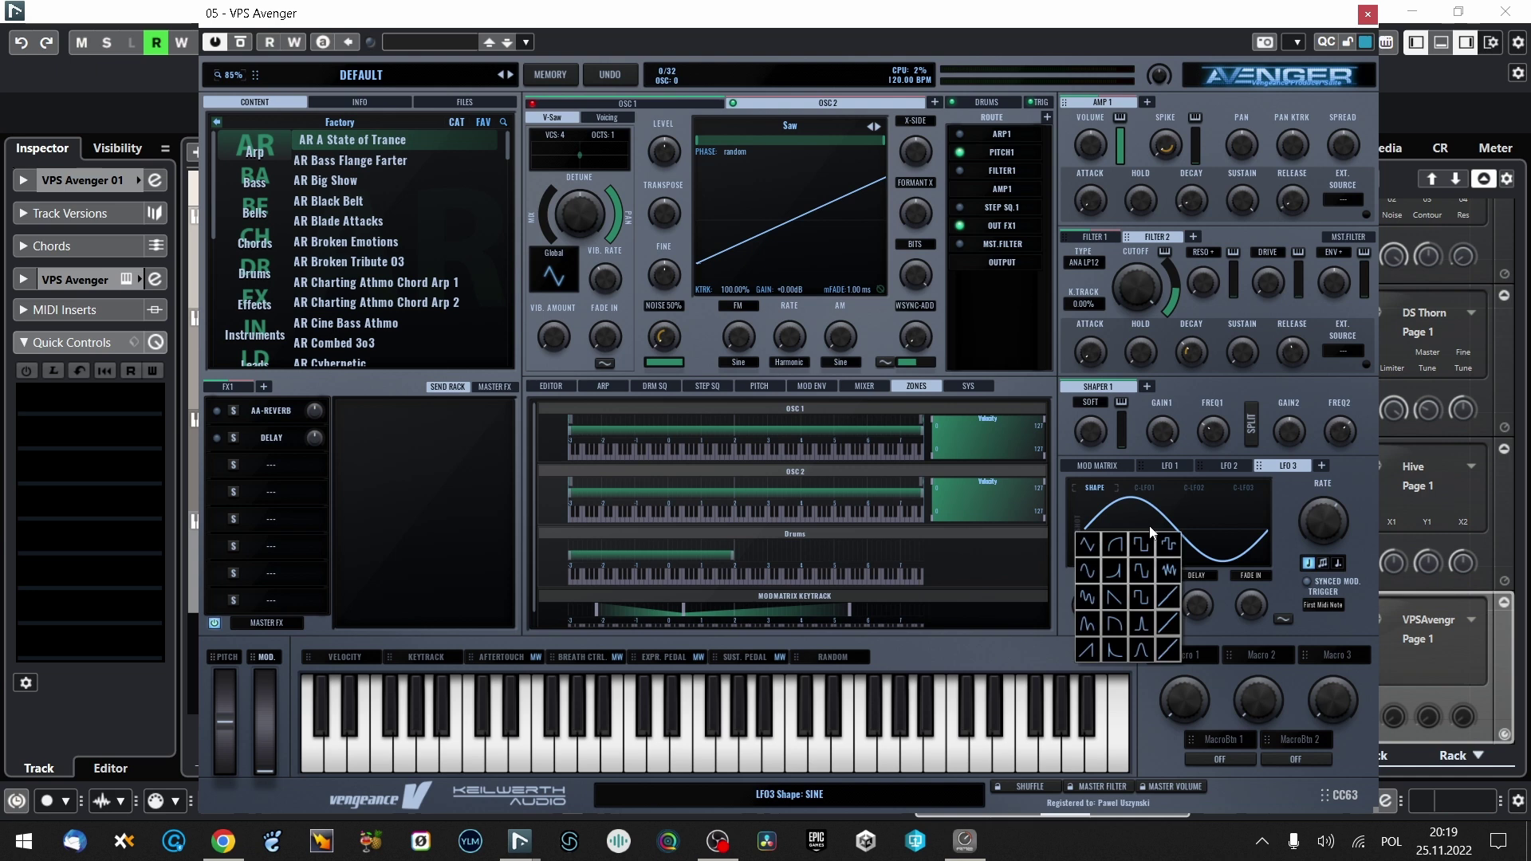
{"action": "left_click", "coordinate": [1142, 544]}
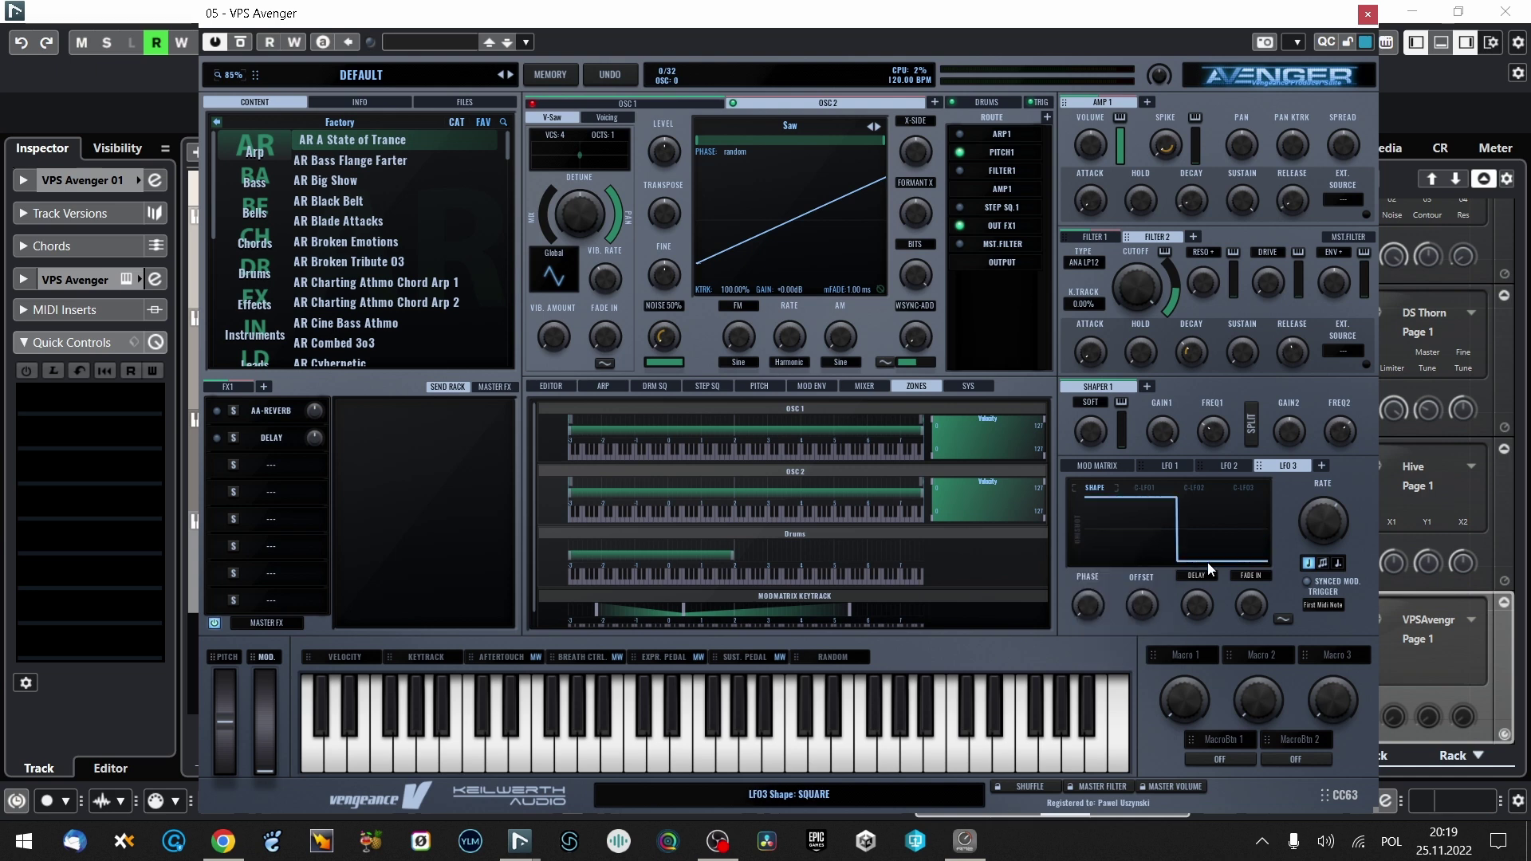
{"action": "left_click", "coordinate": [1337, 563]}
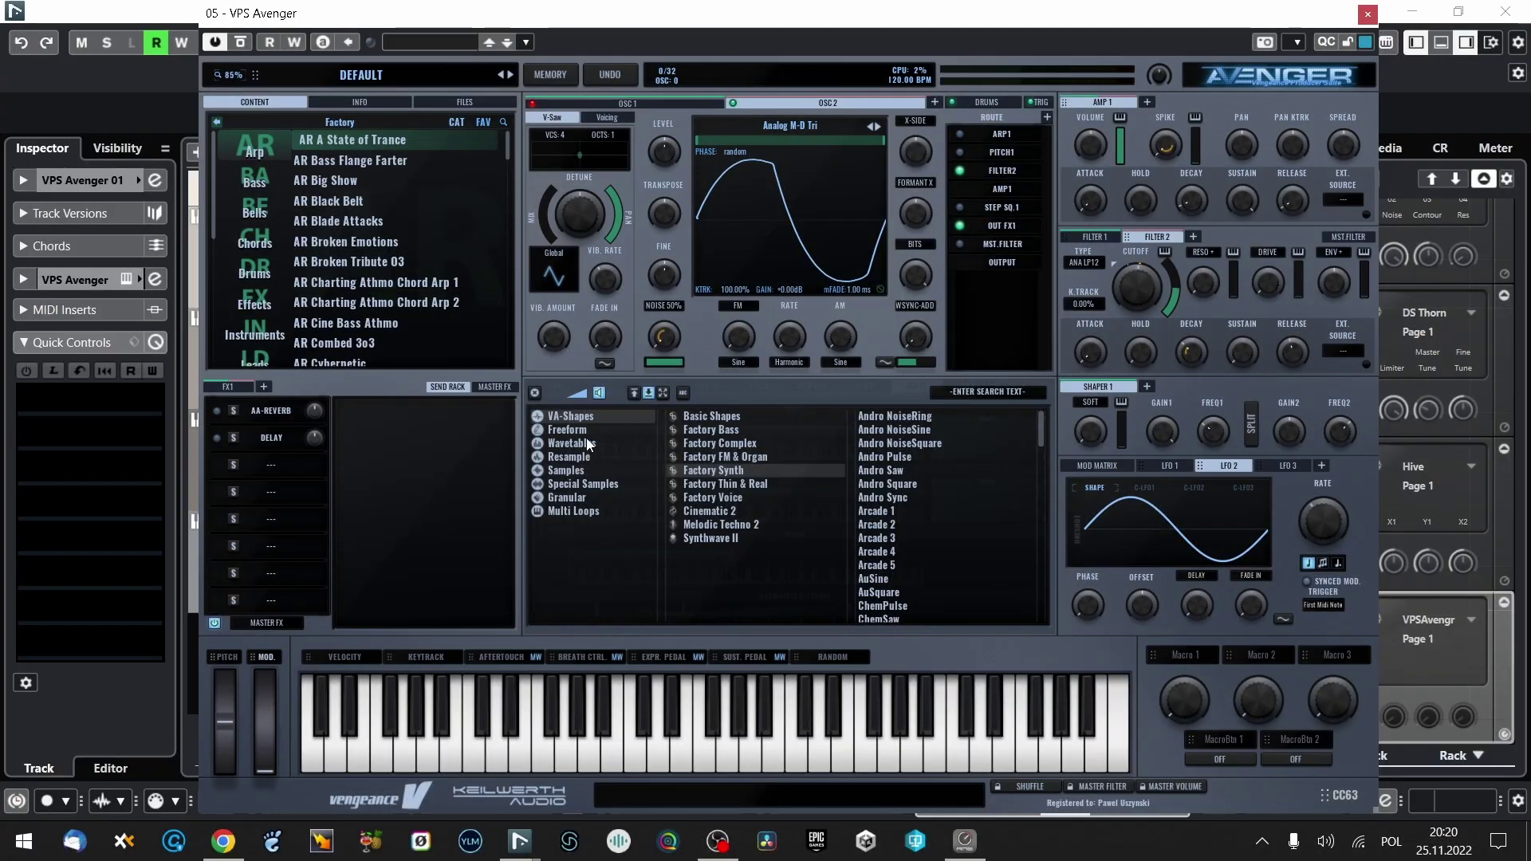
- Audition the Factory Freeform shapes on OSC 2 from Frost downward and load Square Saw 2
{"action": "left_click", "coordinate": [584, 430]}
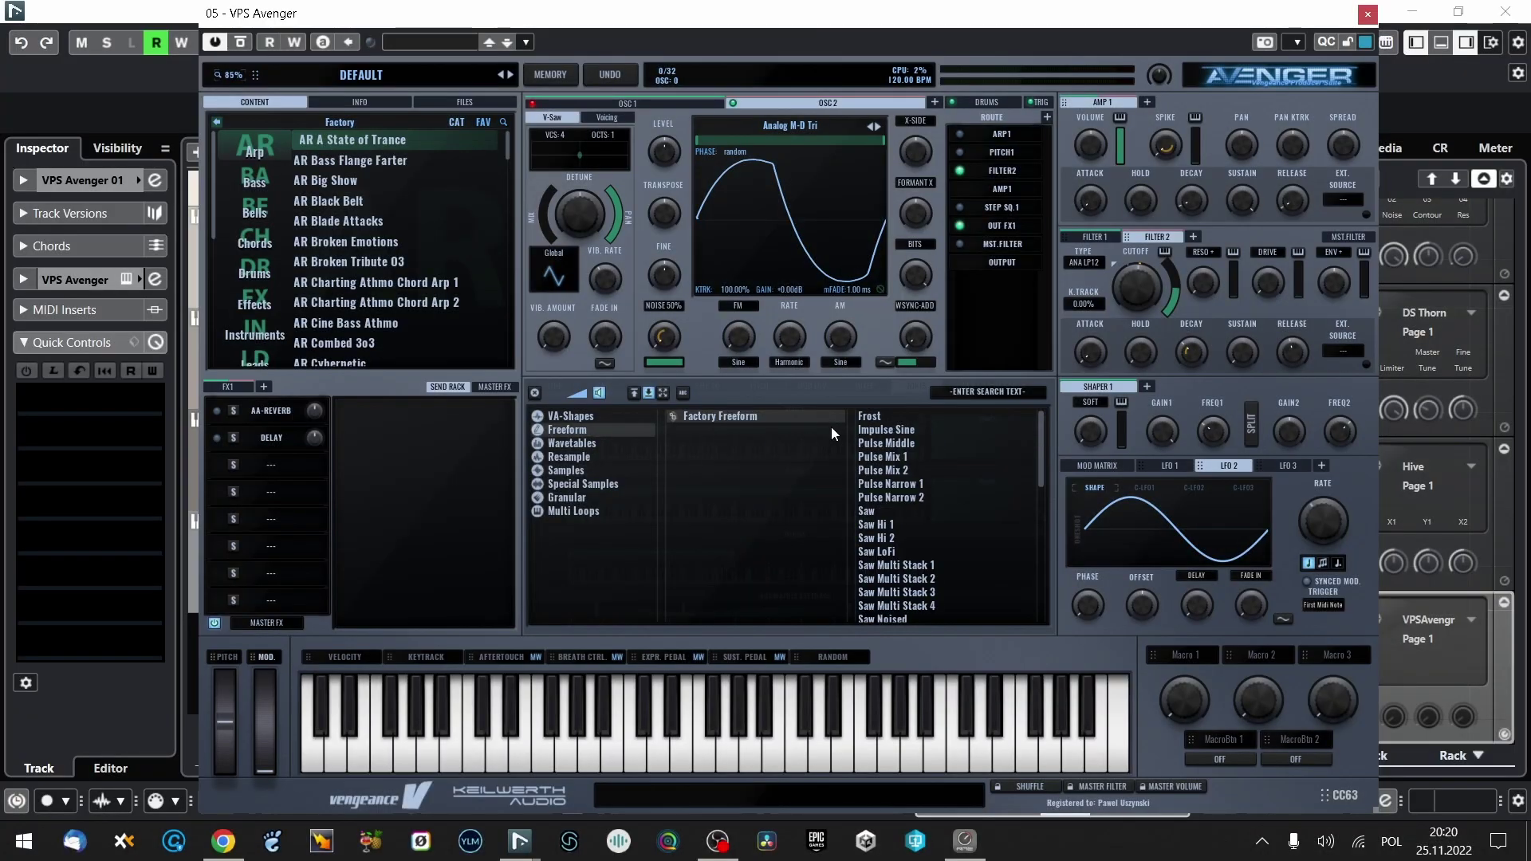
{"action": "left_click", "coordinate": [869, 416]}
{"action": "key", "text": "Down"}
{"action": "key", "text": "Down"}
{"action": "key", "text": "Down"}
{"action": "key", "text": "Down"}
{"action": "key", "text": "Down"}
{"action": "key", "text": "Down"}
{"action": "key", "text": "Down"}
{"action": "key", "text": "Down"}
{"action": "key", "text": "Down"}
{"action": "key", "text": "Down"}
{"action": "key", "text": "Down"}
{"action": "key", "text": "Down"}
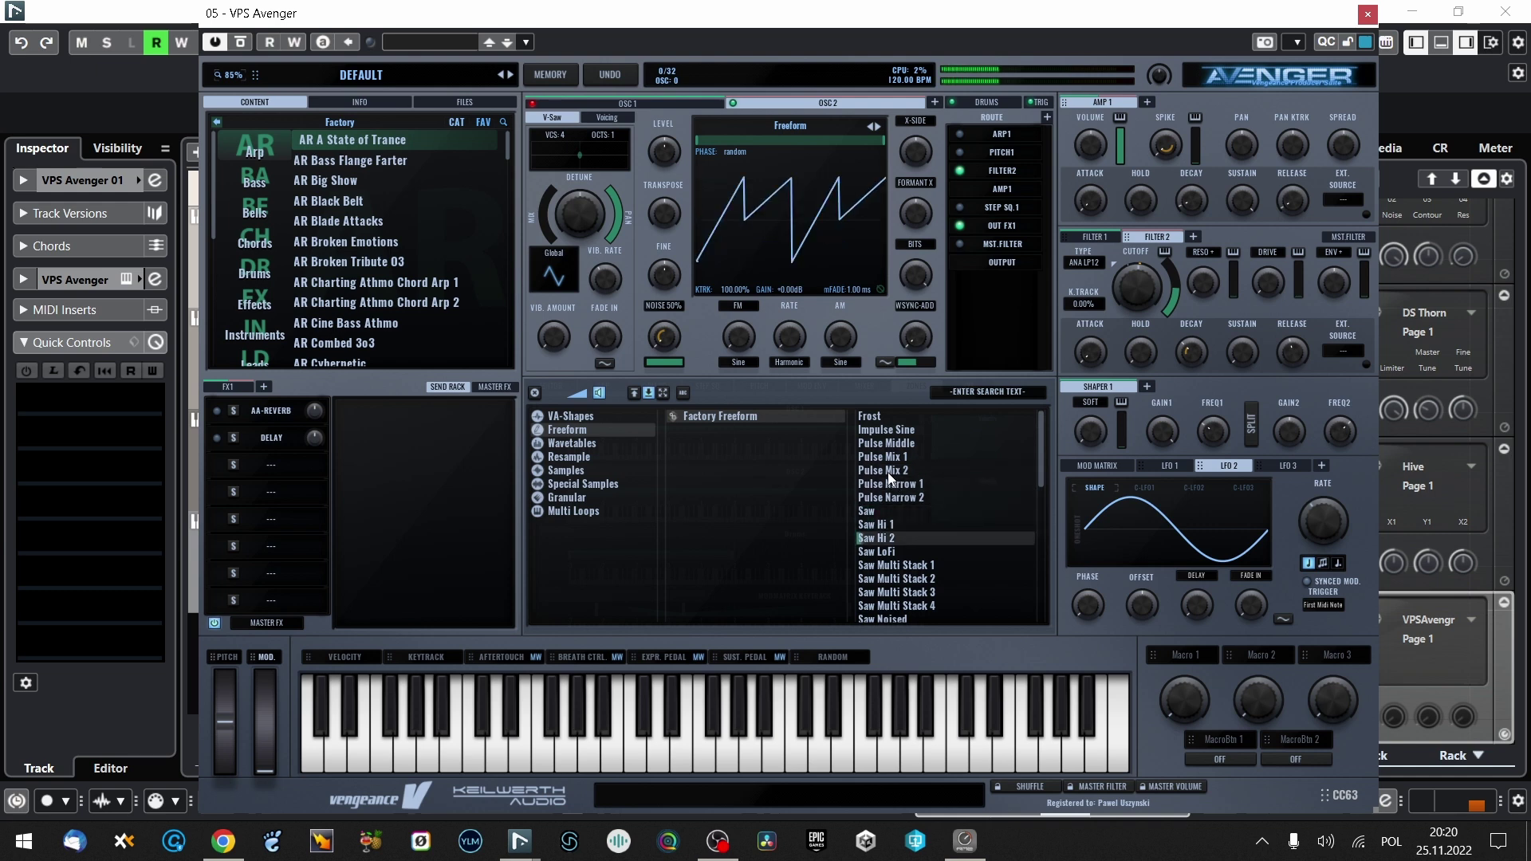
{"action": "key", "text": "Down"}
{"action": "key", "text": "Down"}
{"action": "key", "text": "Down"}
{"action": "key", "text": "Down"}
{"action": "key", "text": "Down"}
{"action": "key", "text": "Down"}
{"action": "key", "text": "Down"}
{"action": "key", "text": "Down"}
{"action": "key", "text": "Down"}
{"action": "key", "text": "Down"}
{"action": "key", "text": "Down"}
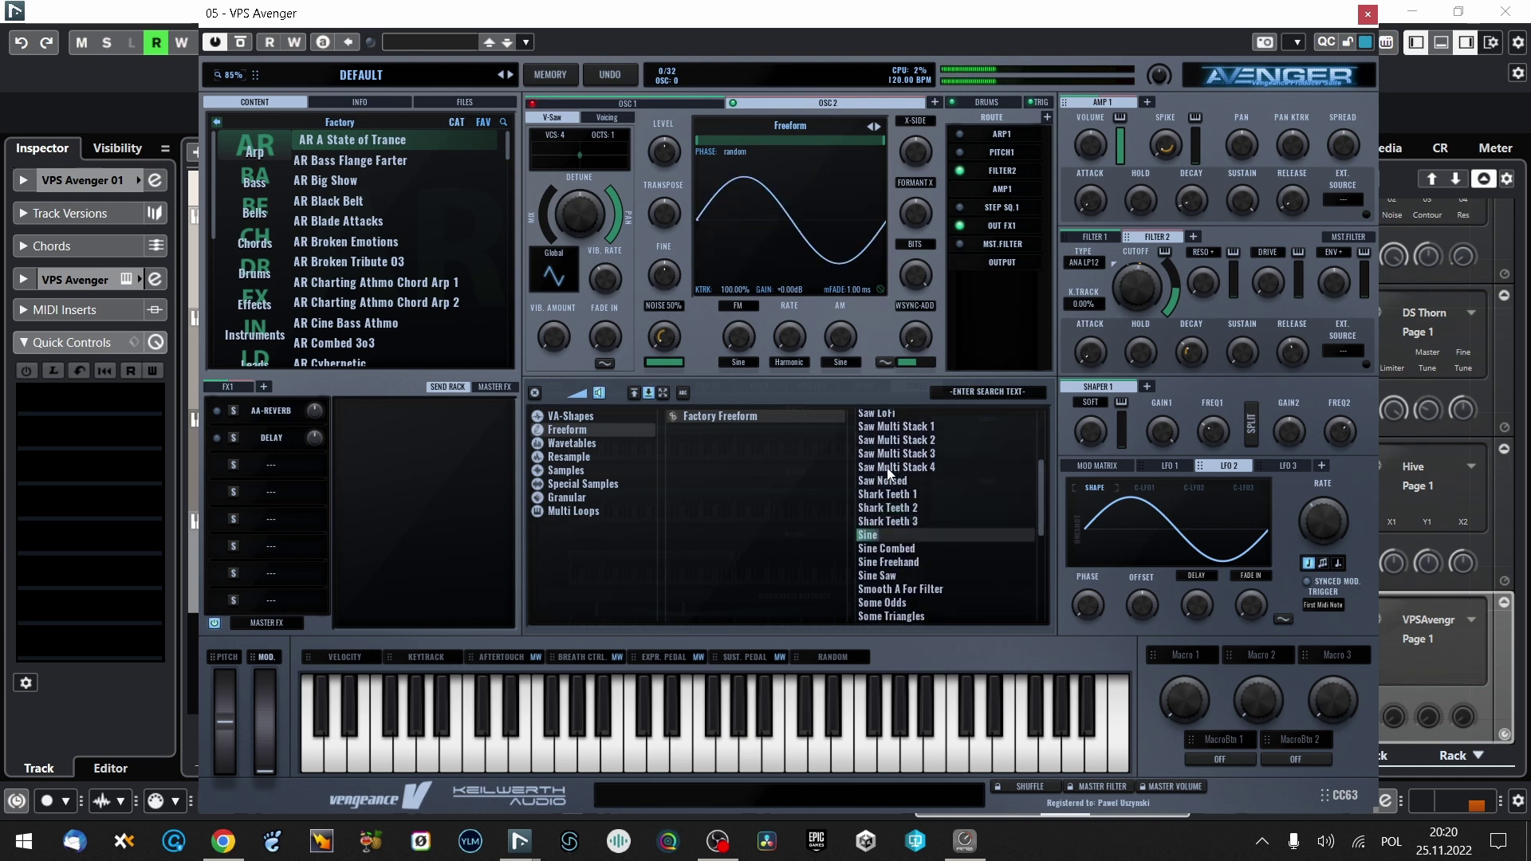
{"action": "key", "text": "Down"}
{"action": "key", "text": "Down"}
{"action": "key", "text": "Down"}
{"action": "key", "text": "Down"}
{"action": "key", "text": "Down"}
{"action": "key", "text": "Down"}
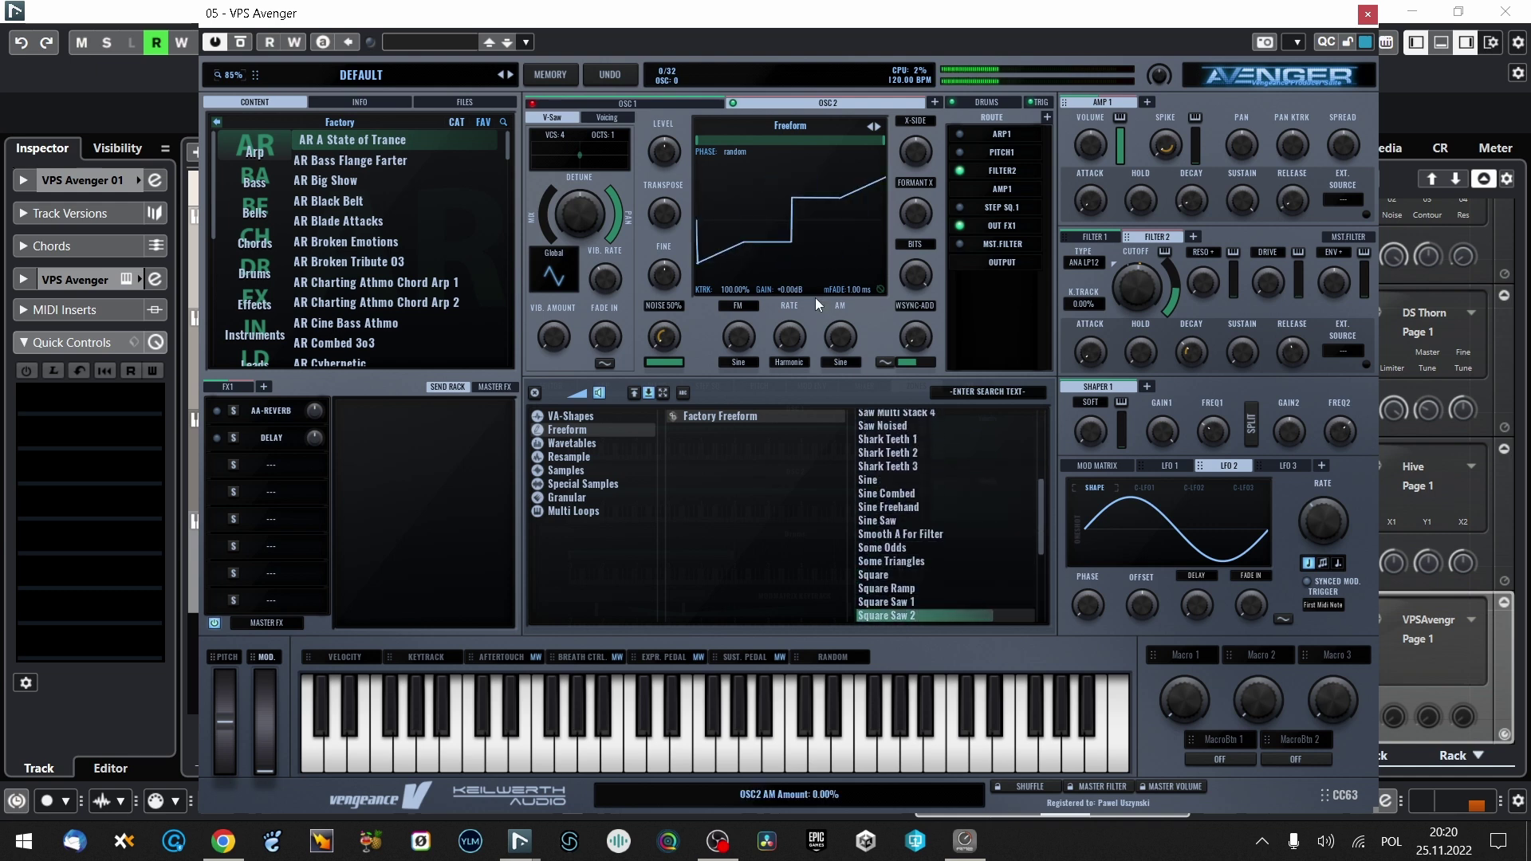
- Adjust the X-Side, Formant X, Bits and WSync-Add effects of OSC 2, ending with the Crusher at 100%
{"action": "mouse_move", "coordinate": [918, 151]}
{"action": "left_mouse_down"}
{"action": "mouse_move", "coordinate": [955, 57]}
{"action": "mouse_move", "coordinate": [949, 147]}
{"action": "left_mouse_up"}
{"action": "mouse_move", "coordinate": [915, 213]}
{"action": "left_mouse_down"}
{"action": "mouse_move", "coordinate": [916, 230]}
{"action": "mouse_move", "coordinate": [931, 215]}
{"action": "left_mouse_up"}
{"action": "left_click_drag", "start_coordinate": [918, 276], "coordinate": [926, 400]}
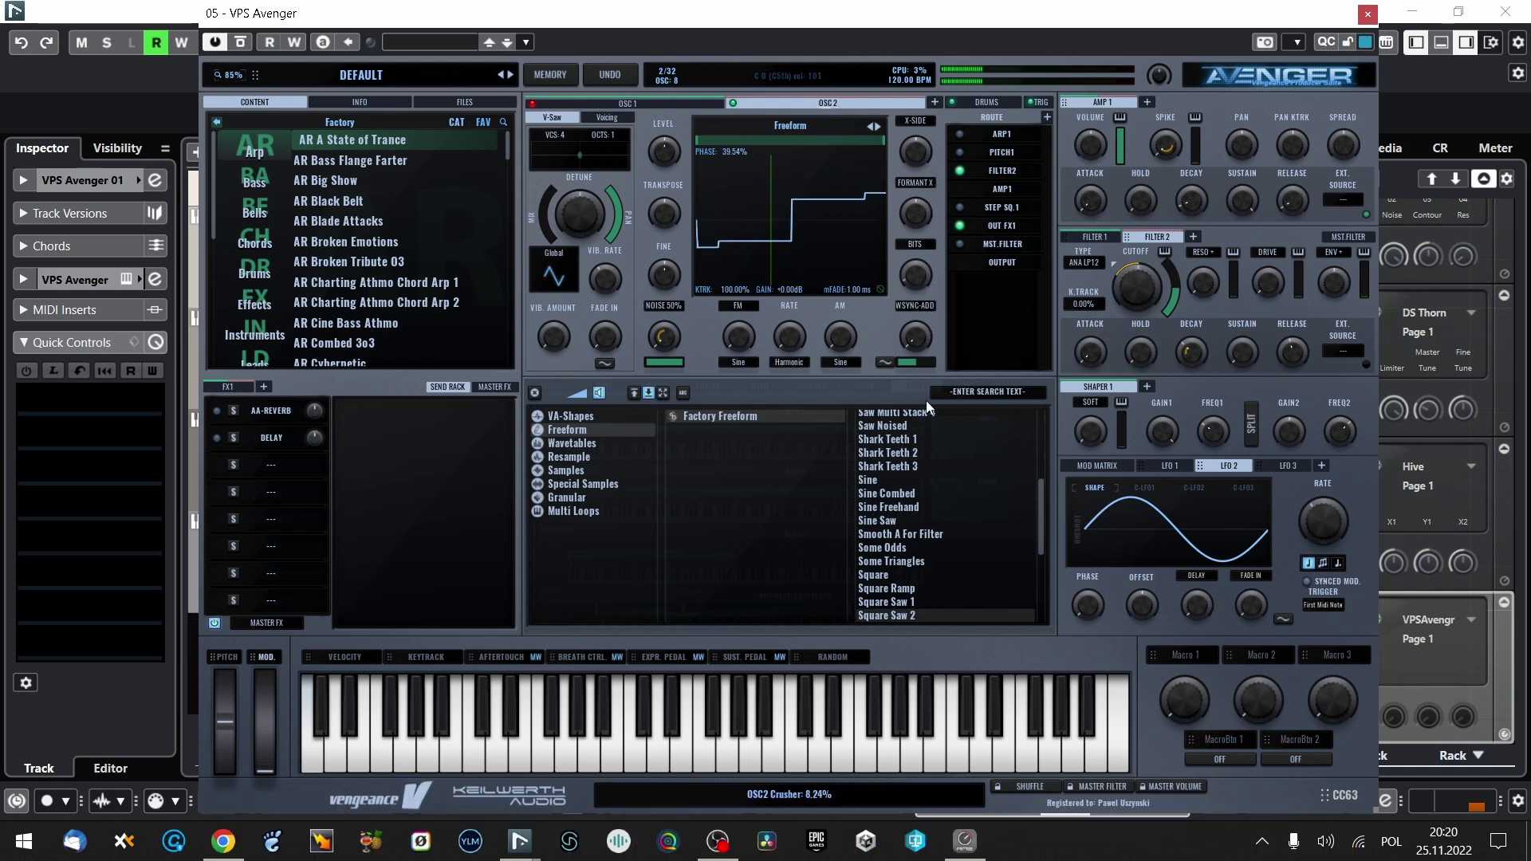
{"action": "mouse_move", "coordinate": [928, 326]}
{"action": "left_mouse_down"}
{"action": "mouse_move", "coordinate": [936, 118]}
{"action": "mouse_move", "coordinate": [907, 341]}
{"action": "left_mouse_up"}
{"action": "left_click_drag", "start_coordinate": [911, 403], "coordinate": [935, 102]}
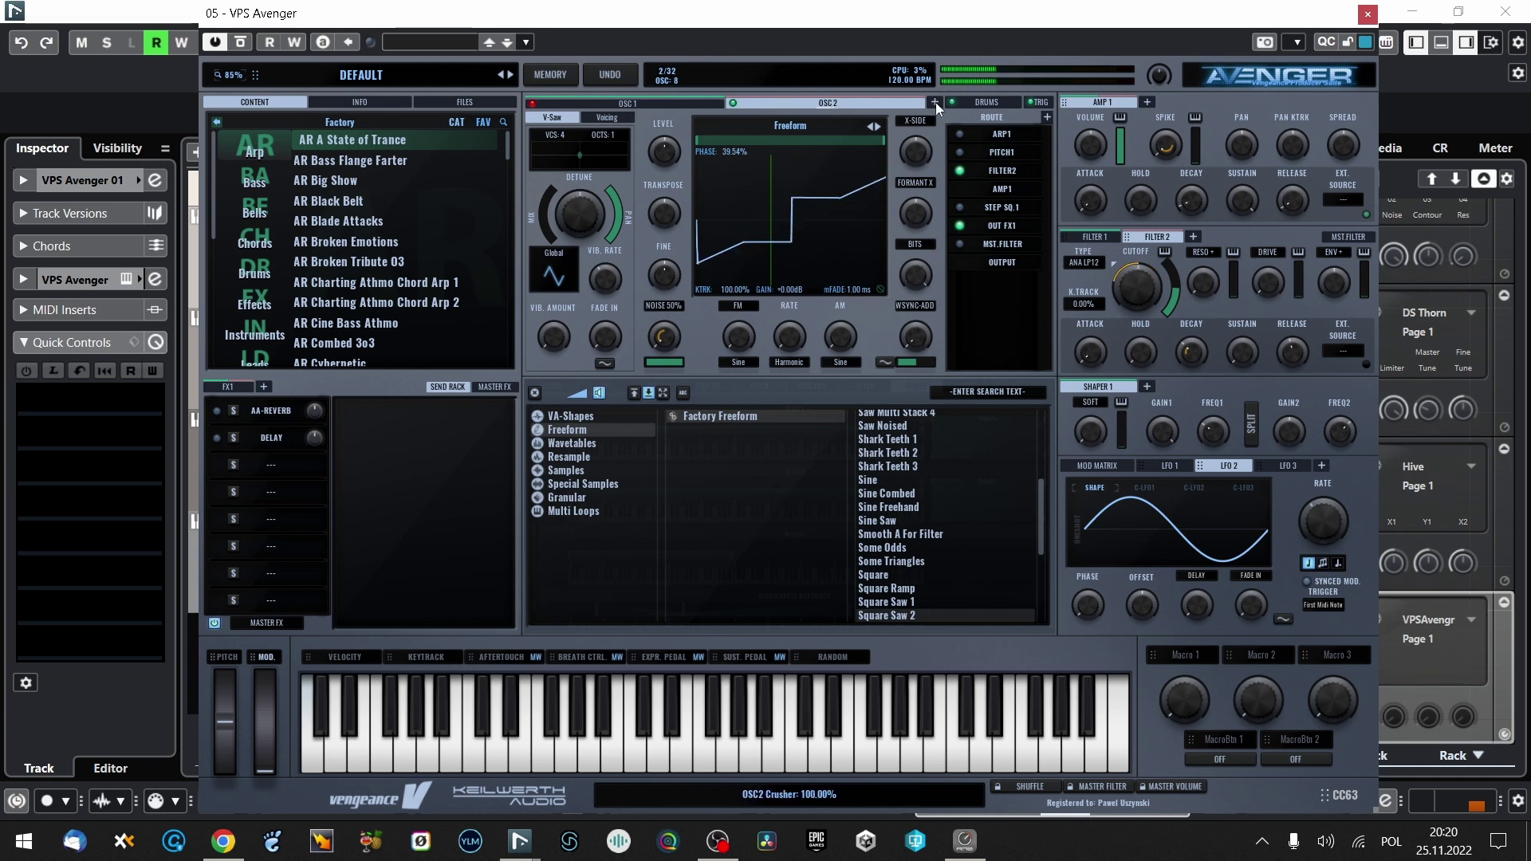
- Audition the Wavetables Diatonic set on OSC 2, starting with Disharmonics Sines, and load FFT Spectral Shaper 2
{"action": "left_click", "coordinate": [590, 444]}
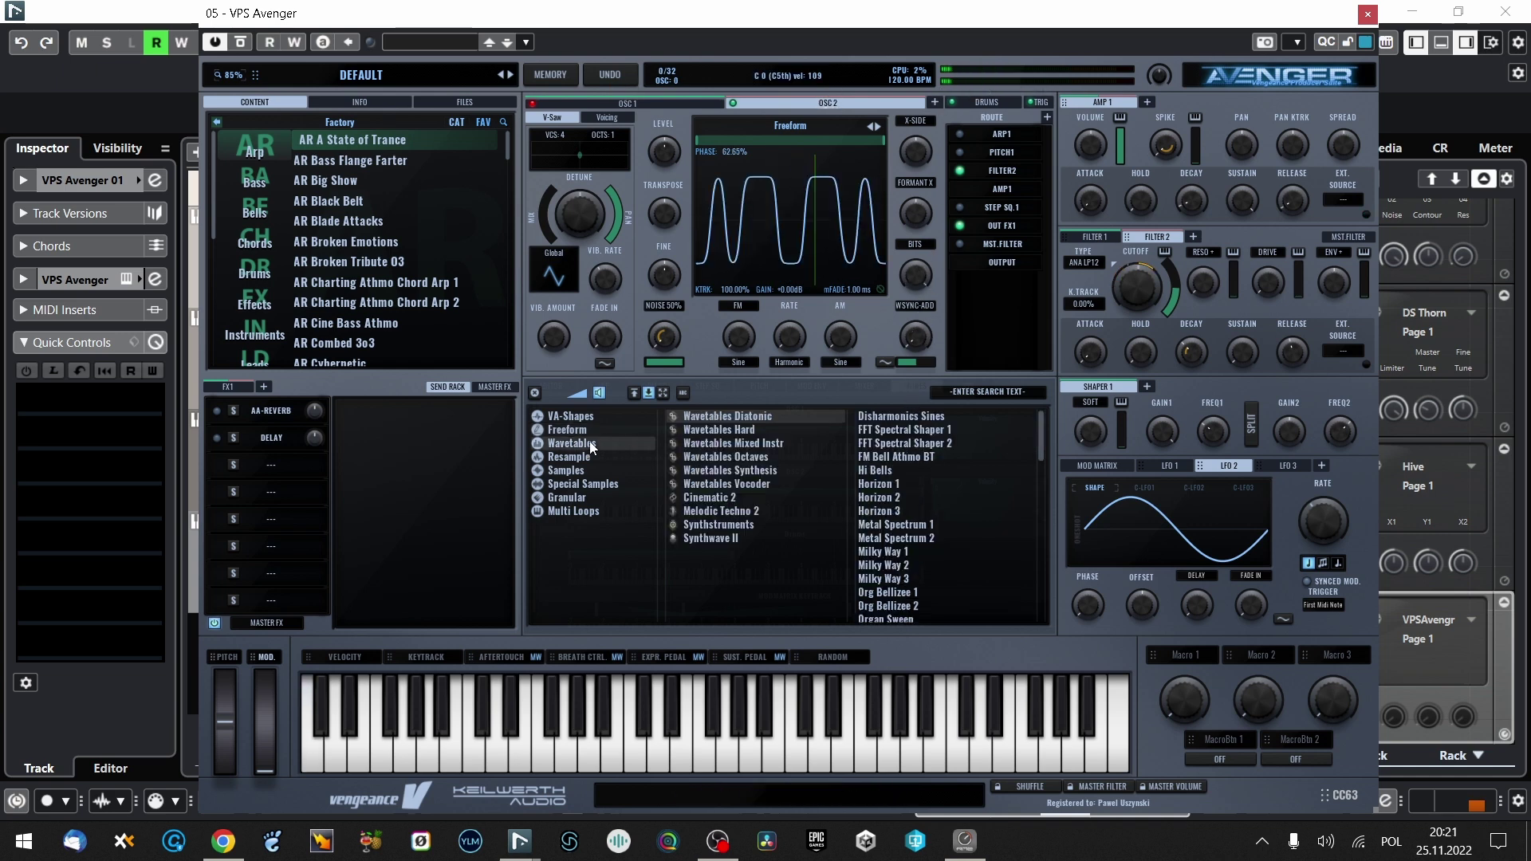
{"action": "left_click", "coordinate": [917, 416]}
{"action": "left_click", "coordinate": [898, 432]}
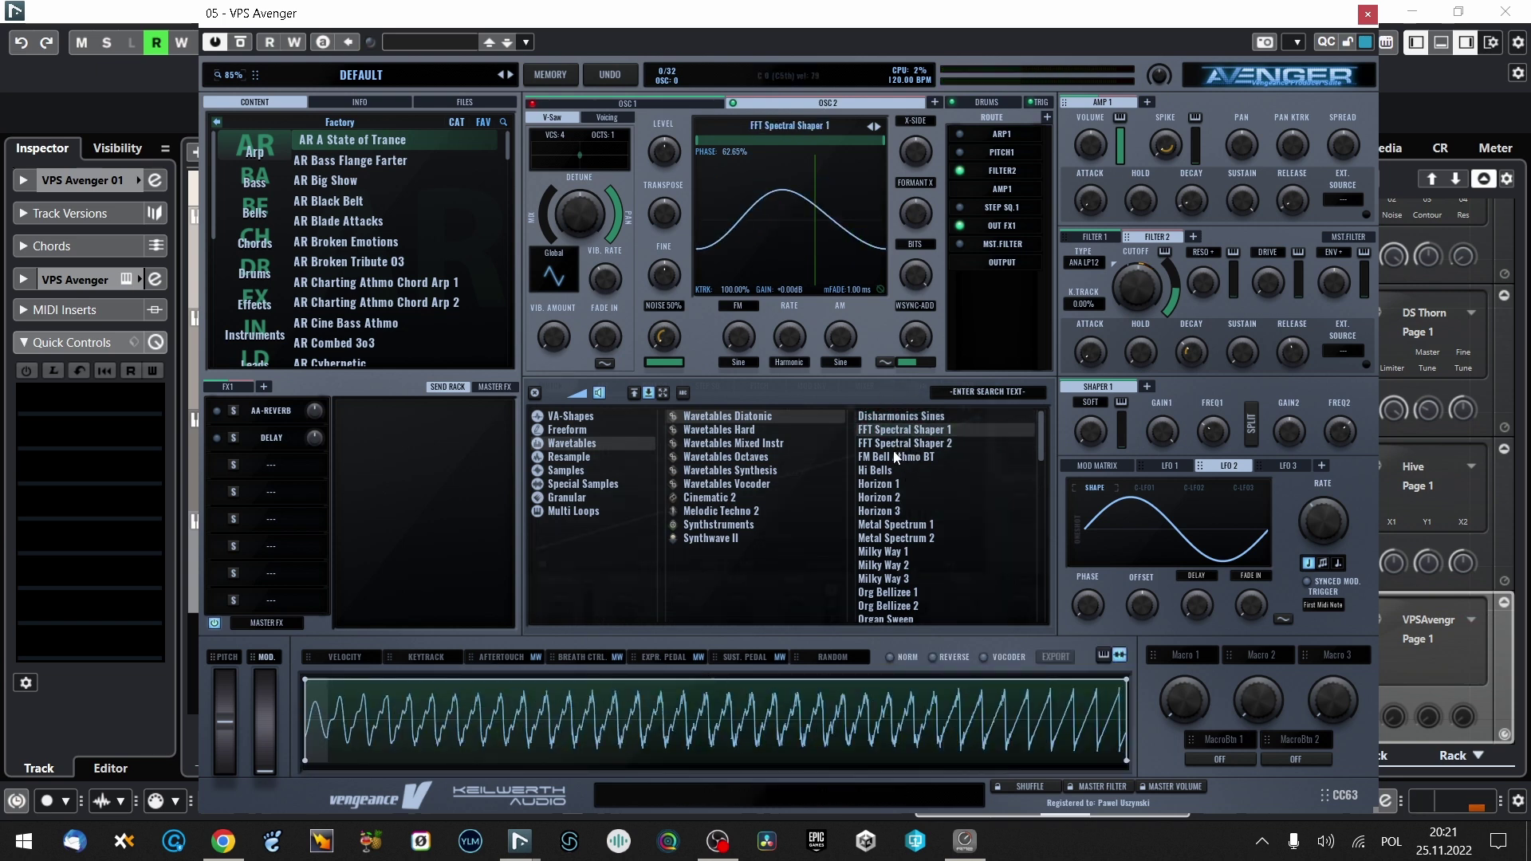
{"action": "left_click", "coordinate": [905, 444]}
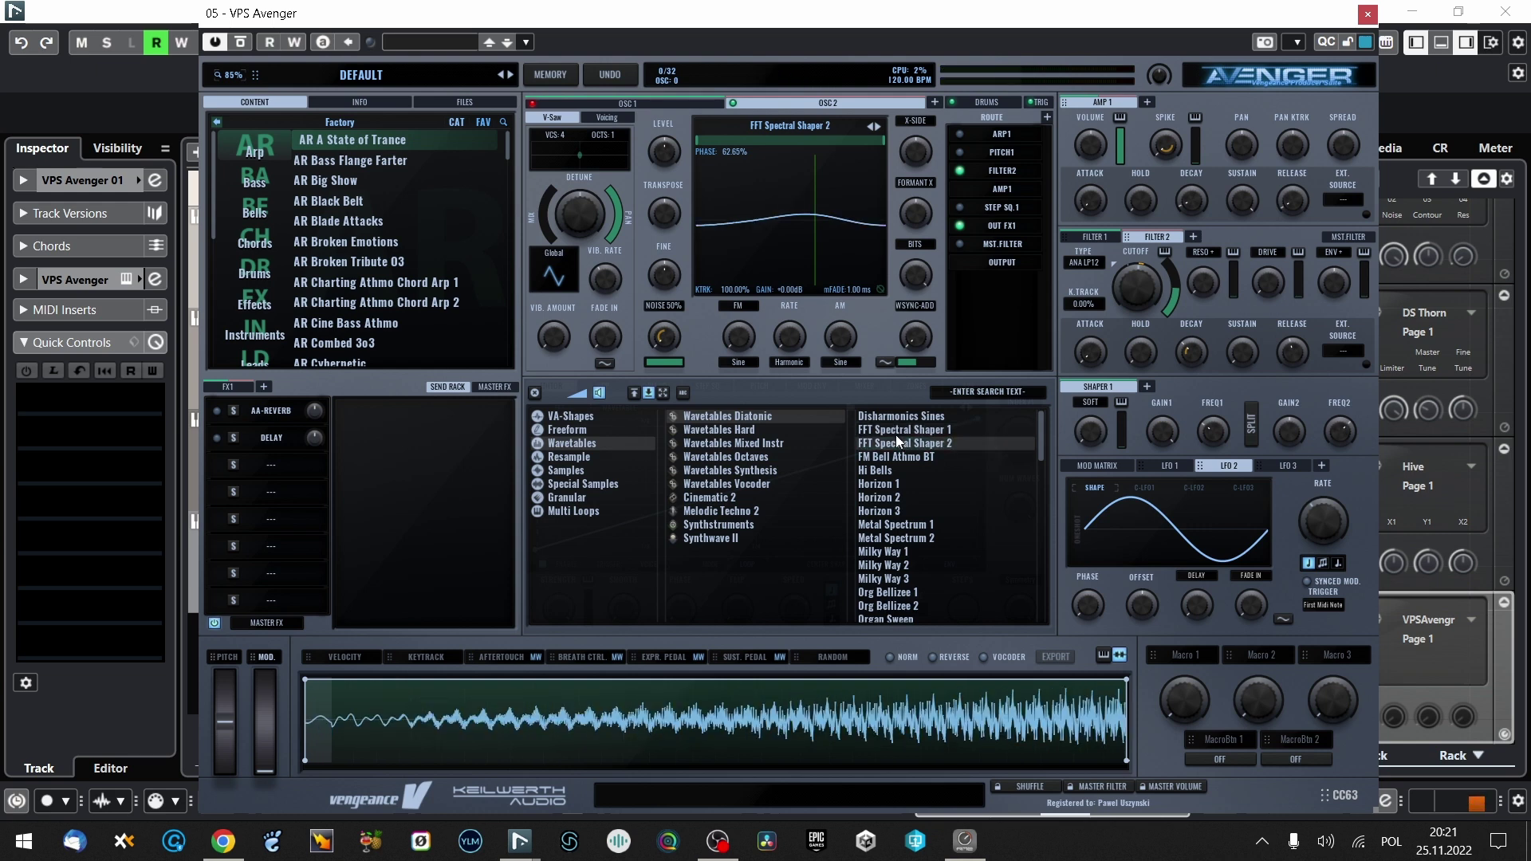
- Audition the Wavetables Diatonic set on OSC 2 from FM Bell Athmo BT down to the Horizon wavetables
{"action": "left_click", "coordinate": [897, 456]}
{"action": "left_click", "coordinate": [897, 468]}
{"action": "key", "text": "Down"}
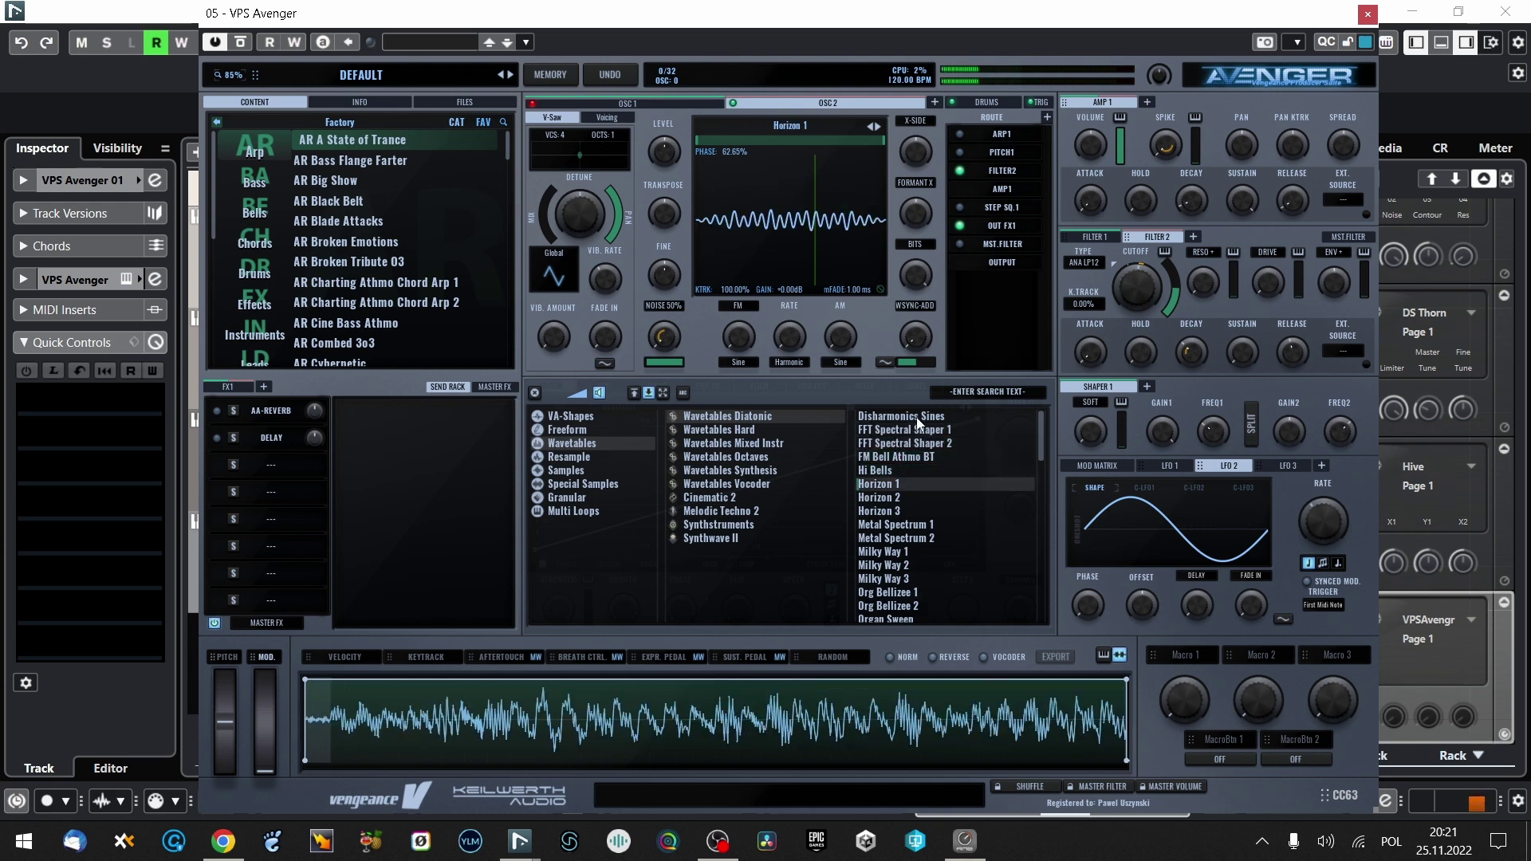
{"action": "key", "text": "Down"}
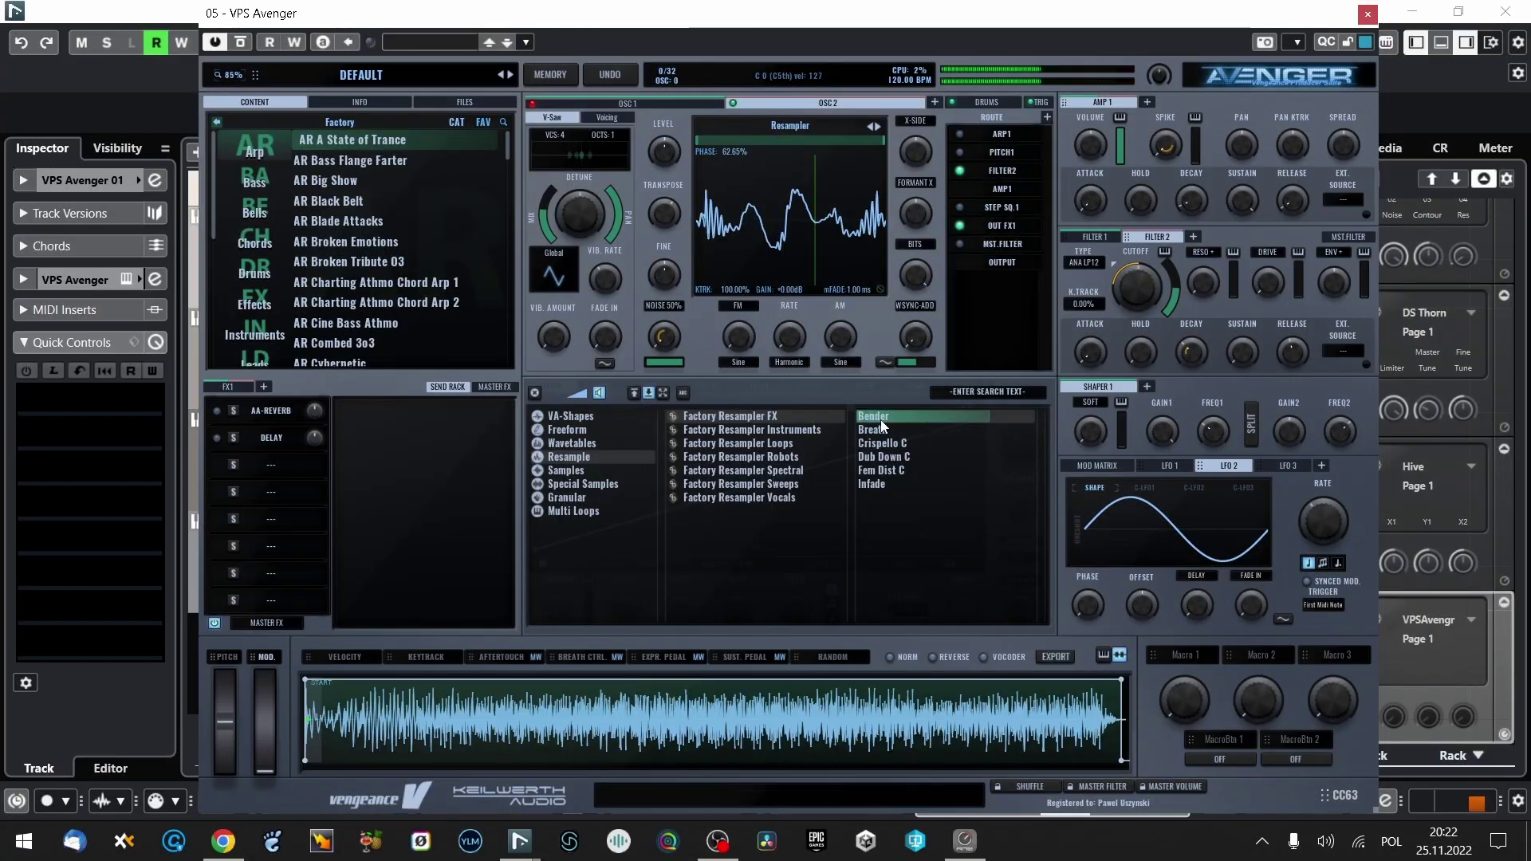
- Audition the Factory Resampler FX sounds on OSC 2 from Breath down to Infade
{"action": "left_click", "coordinate": [882, 430]}
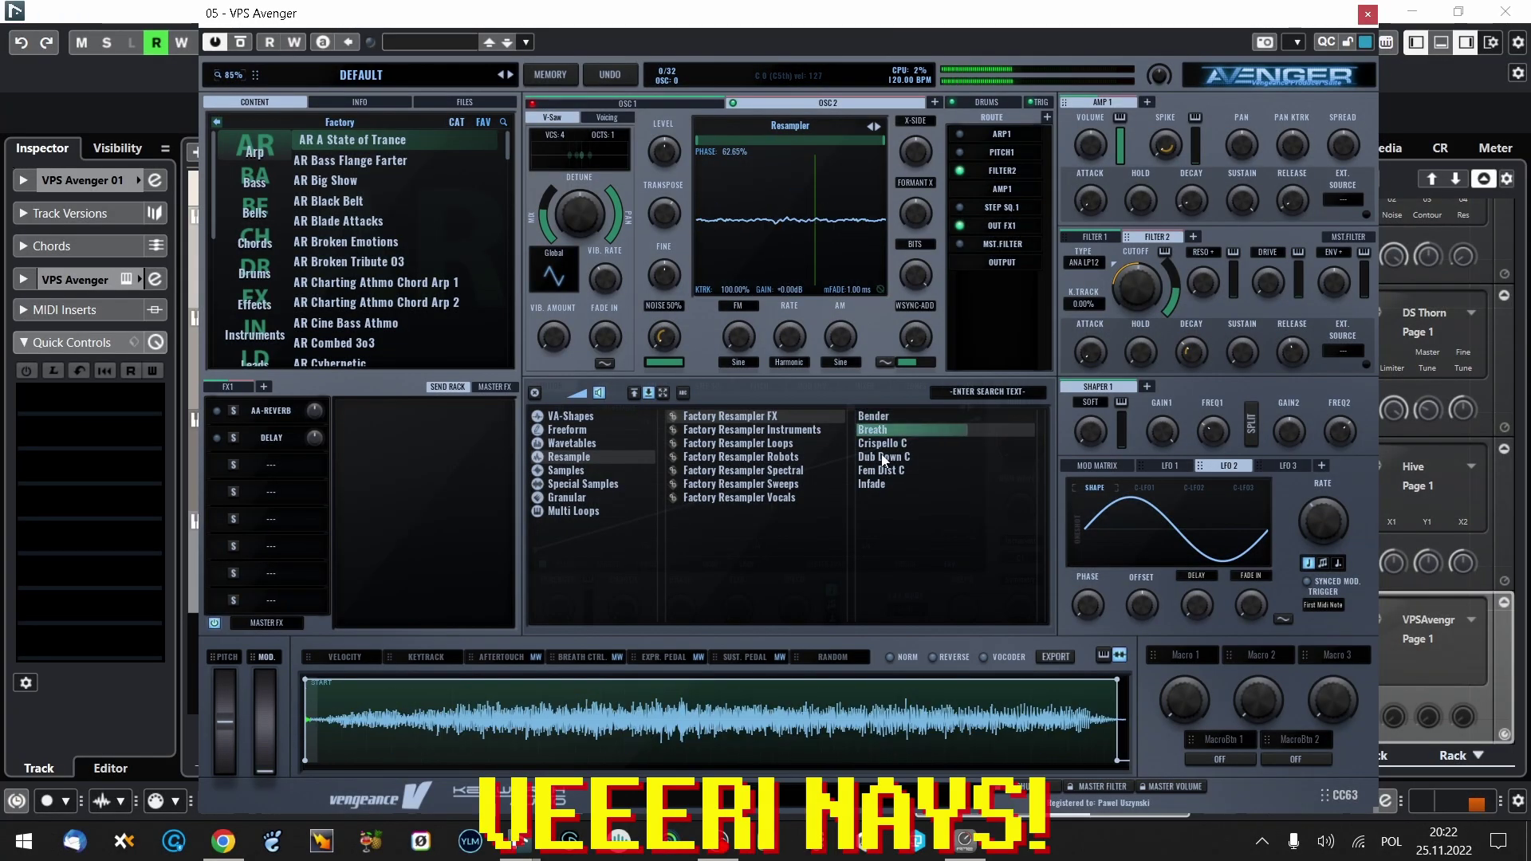
{"action": "key", "text": "Down"}
{"action": "key", "text": "Down"}
{"action": "key", "text": "Down"}
{"action": "key", "text": "Down"}
{"action": "key", "text": "Down"}
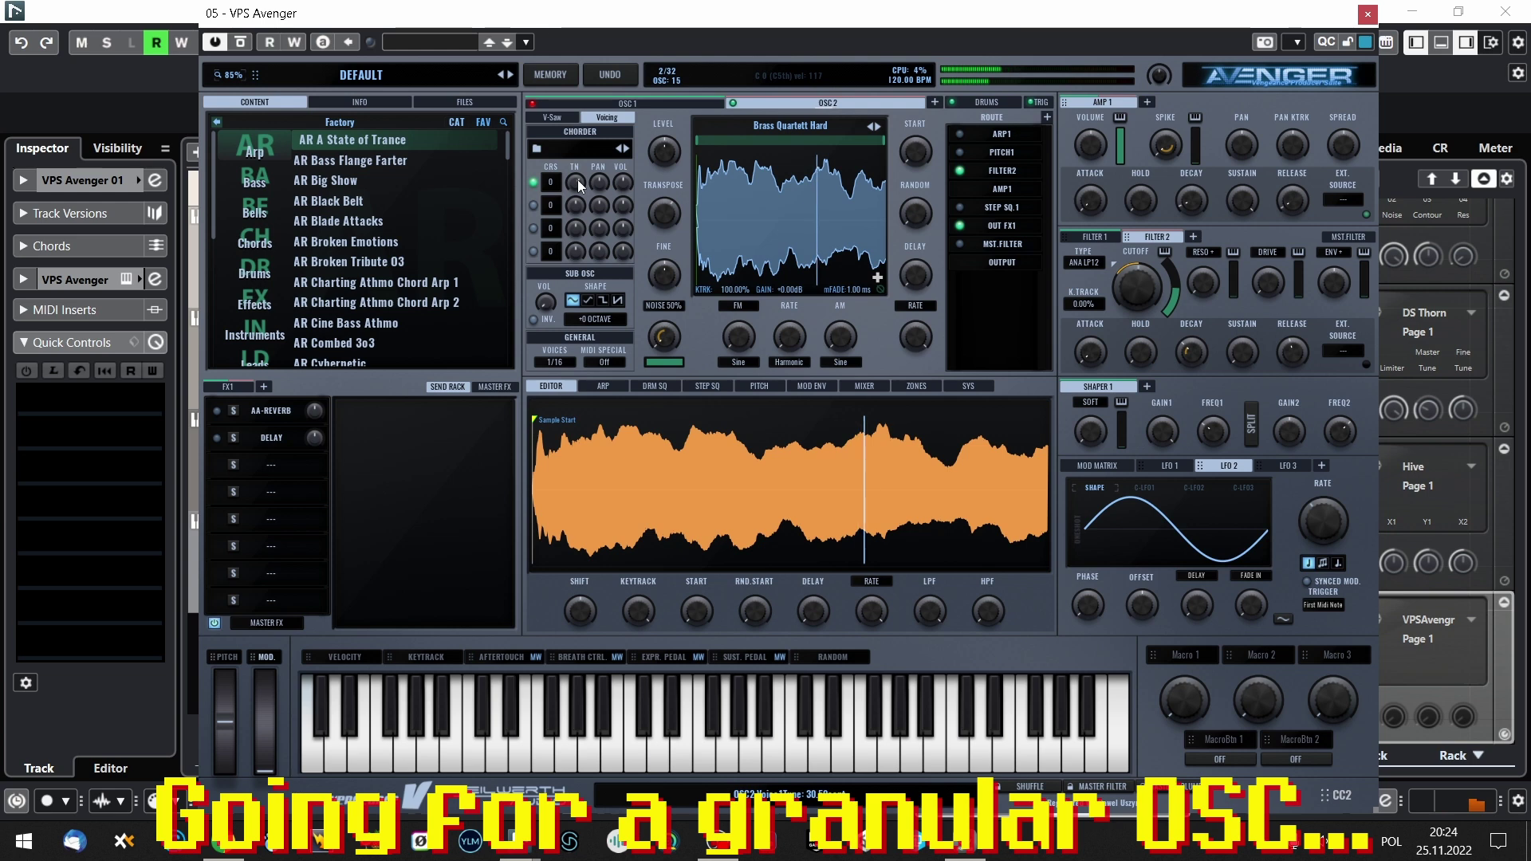
- Set the first two chorder voices of OSC 2 to coarse values 7 and 15, and add a fourth LFO
{"action": "mouse_move", "coordinate": [562, 162]}
{"action": "left_mouse_down"}
{"action": "mouse_move", "coordinate": [564, 183]}
{"action": "mouse_move", "coordinate": [577, 159]}
{"action": "left_mouse_up"}
{"action": "left_click", "coordinate": [534, 204]}
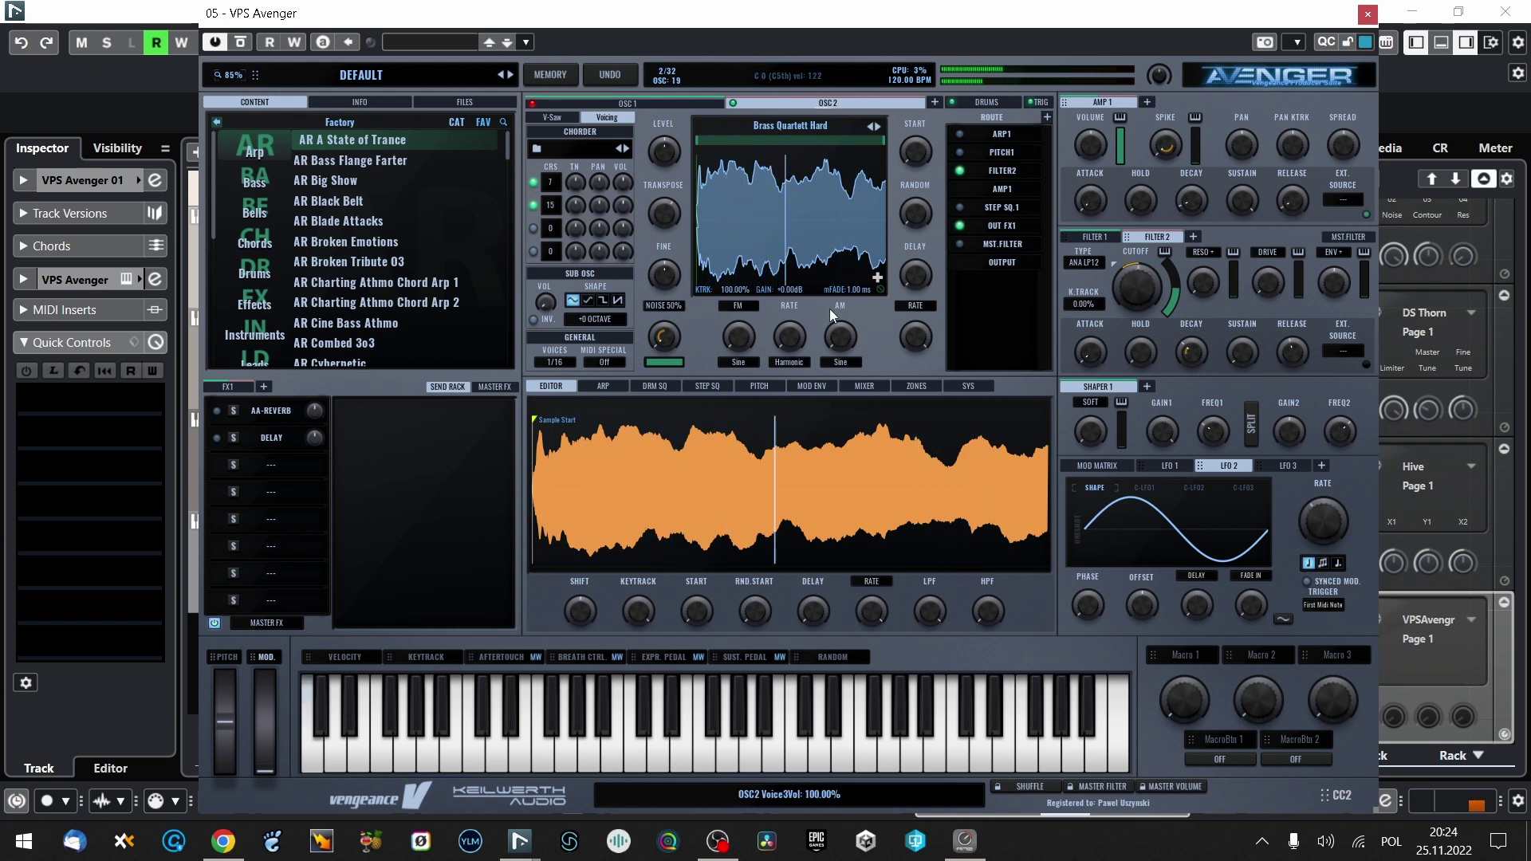
{"action": "left_click", "coordinate": [1321, 466]}
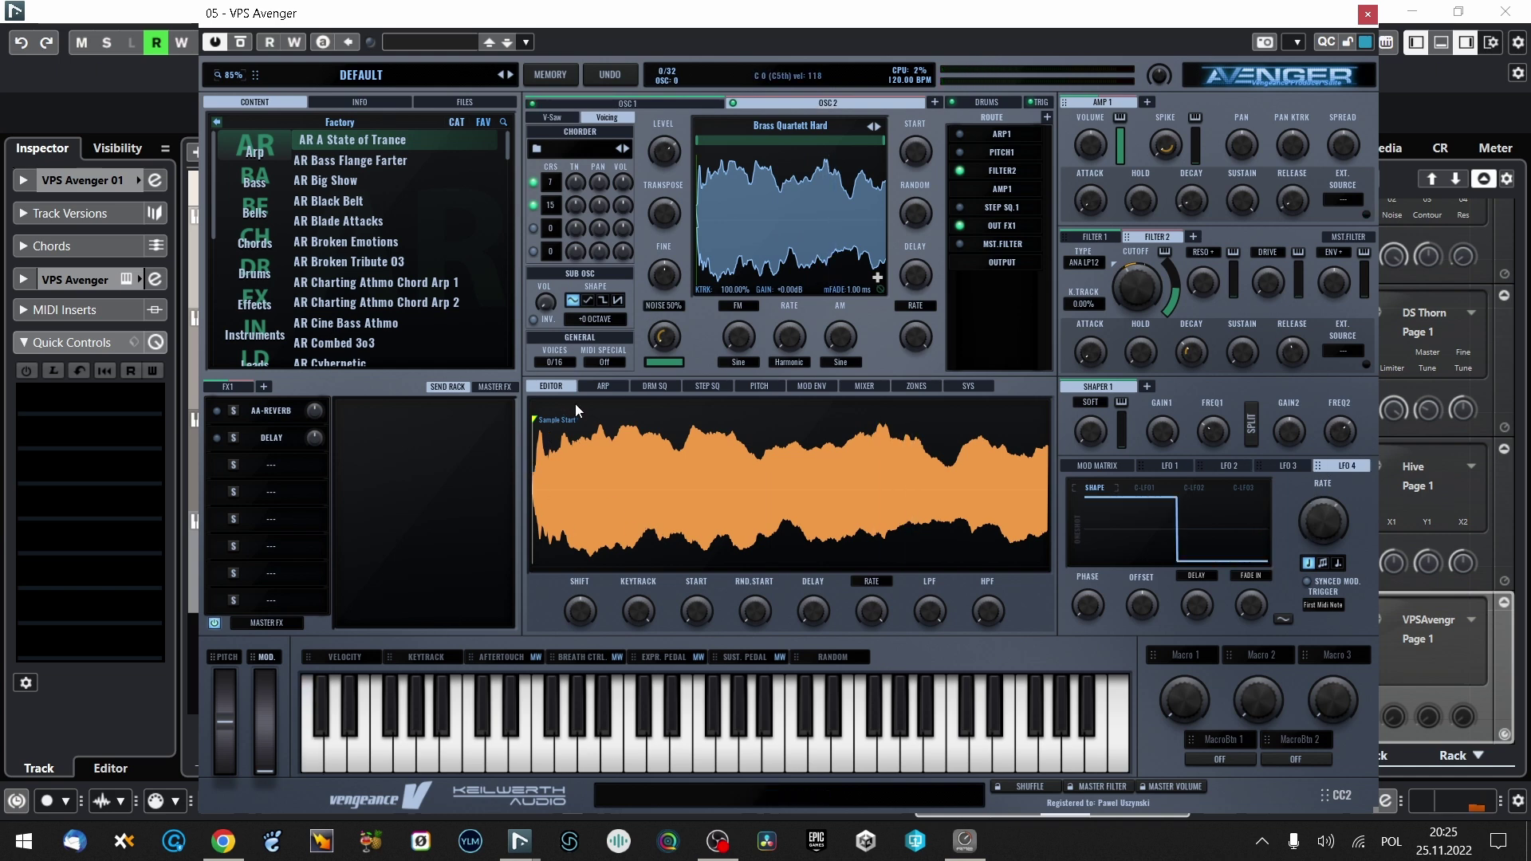
- Show the arpeggiator and step sequencer editors and add several step sequencers beyond STP SQ1
{"action": "left_click", "coordinate": [603, 386]}
{"action": "left_click", "coordinate": [708, 386]}
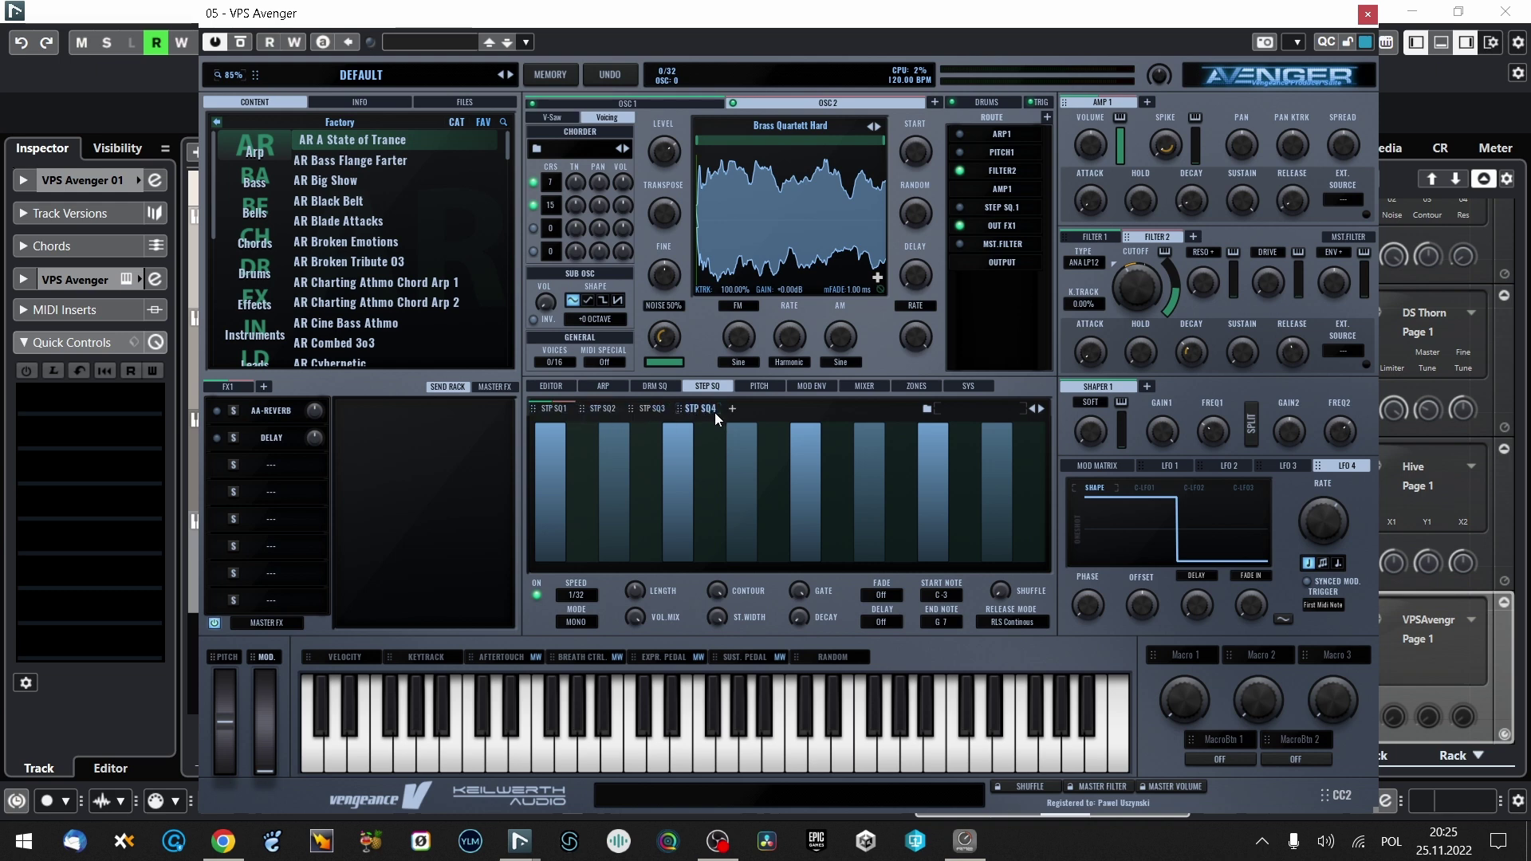
{"action": "left_click", "coordinate": [829, 409]}
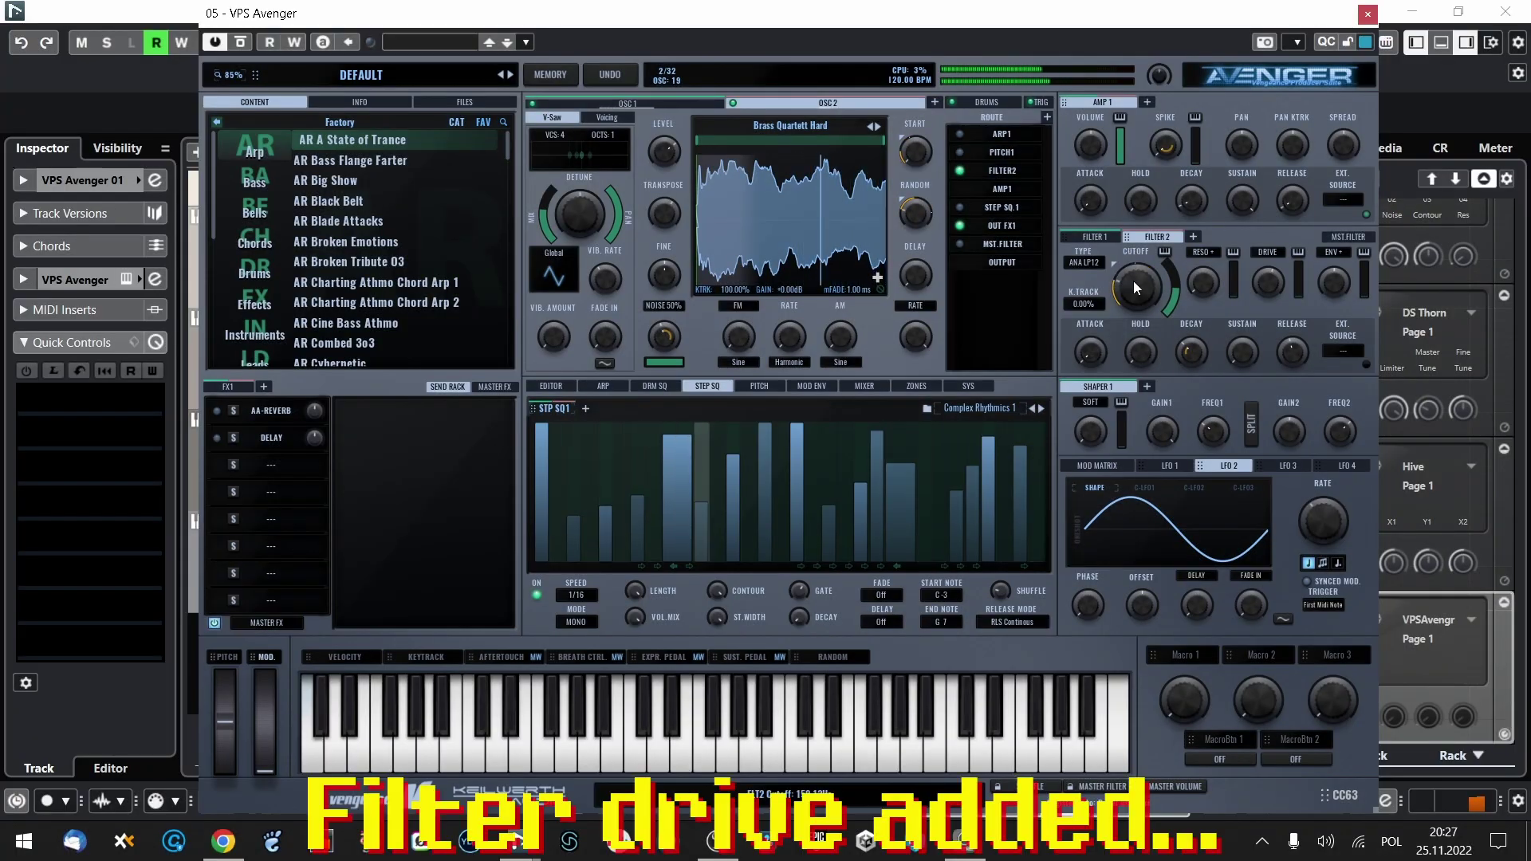
- Adjust the cutoff of Filter 2 and select OSC 2
{"action": "left_click_drag", "start_coordinate": [1137, 284], "coordinate": [1137, 283]}
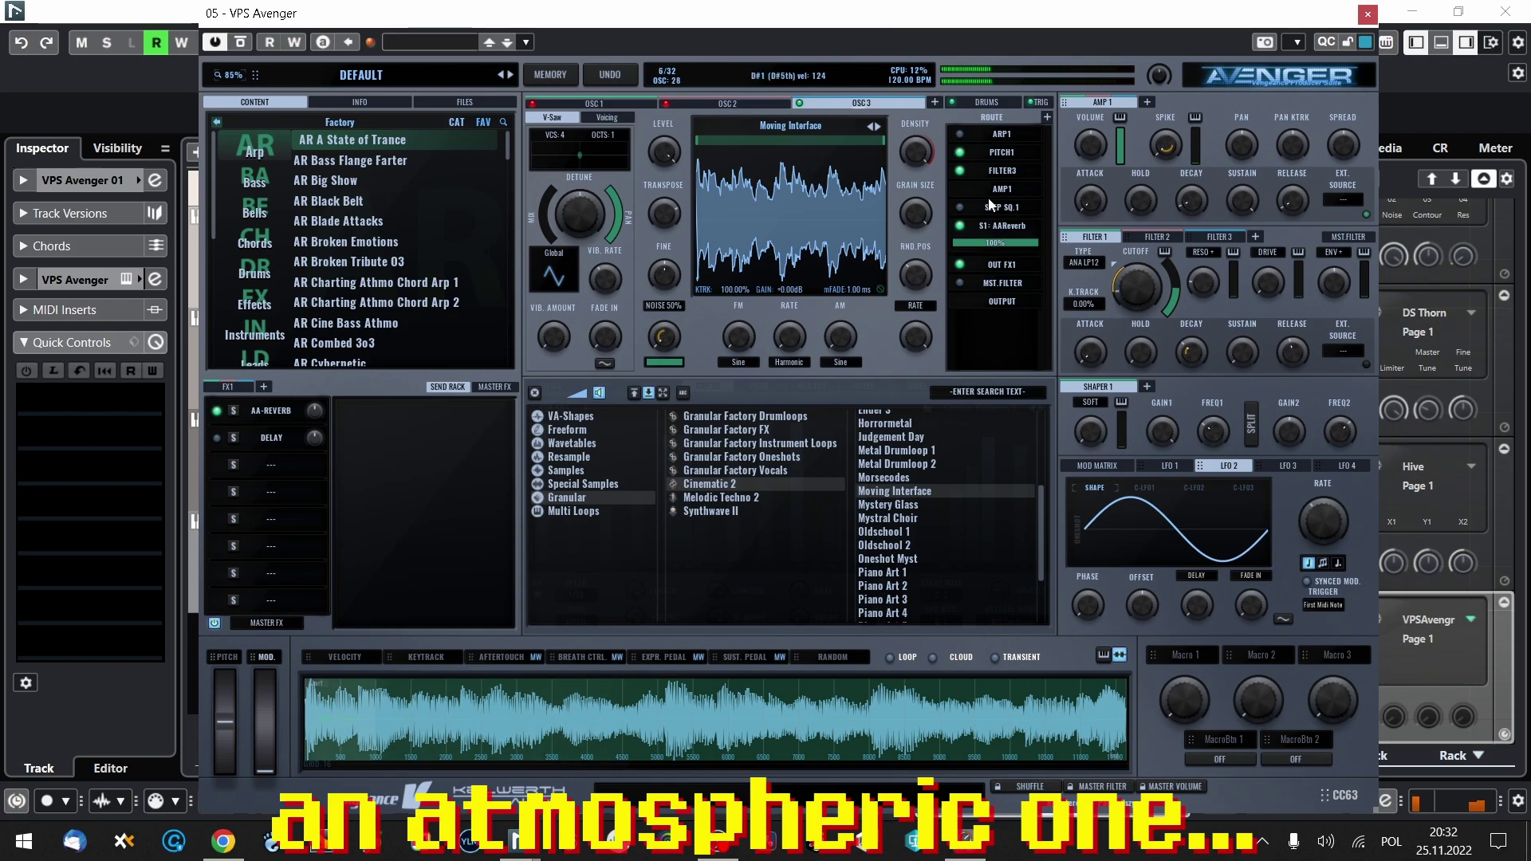
{"action": "left_click", "coordinate": [714, 105]}
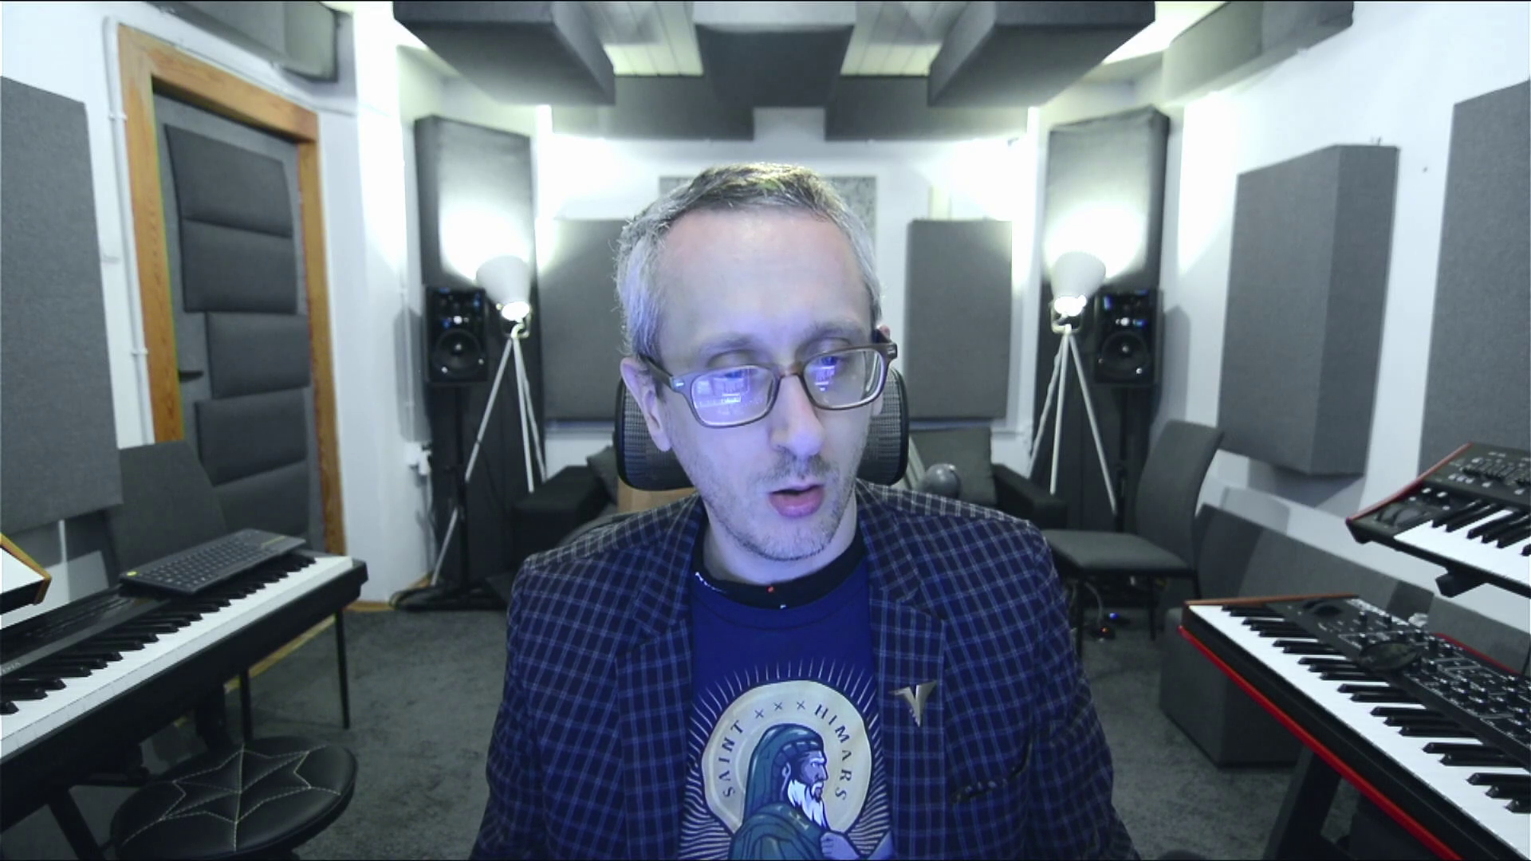